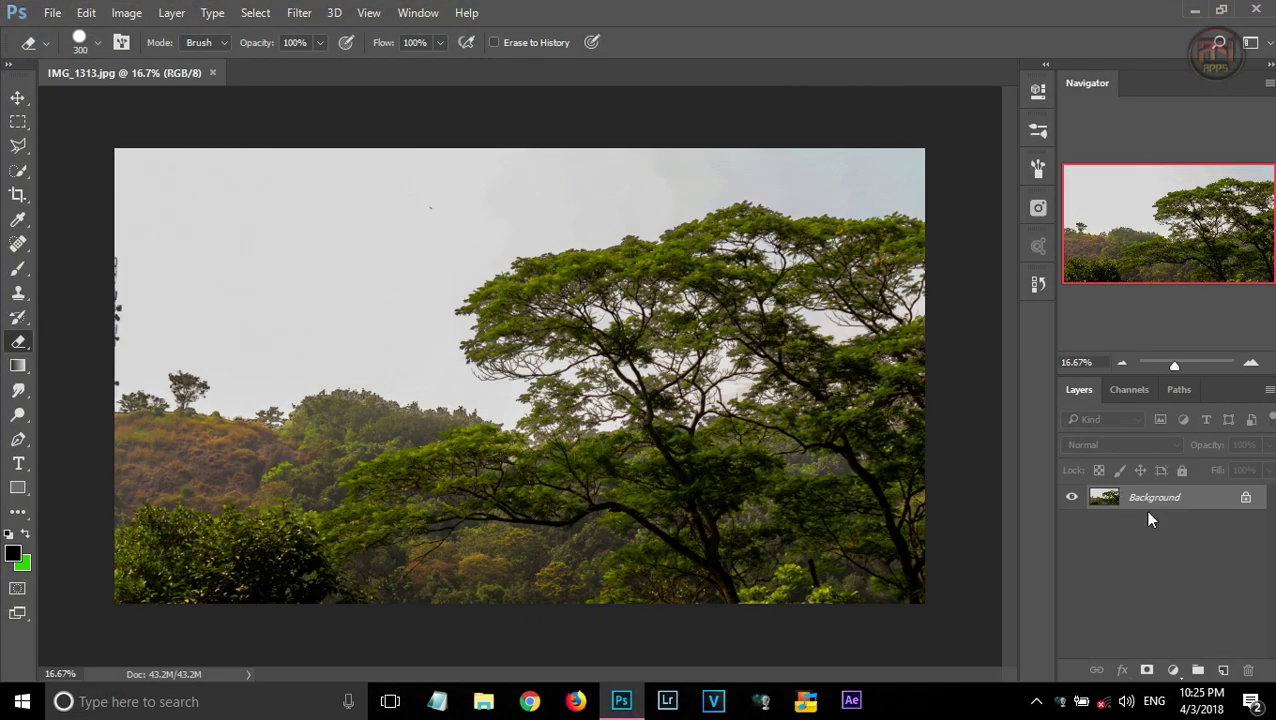
- Duplicate the photo into Layer 1 and compare the Red, Green and Blue channels
key("ctrl+j")
left_click(1130, 392)
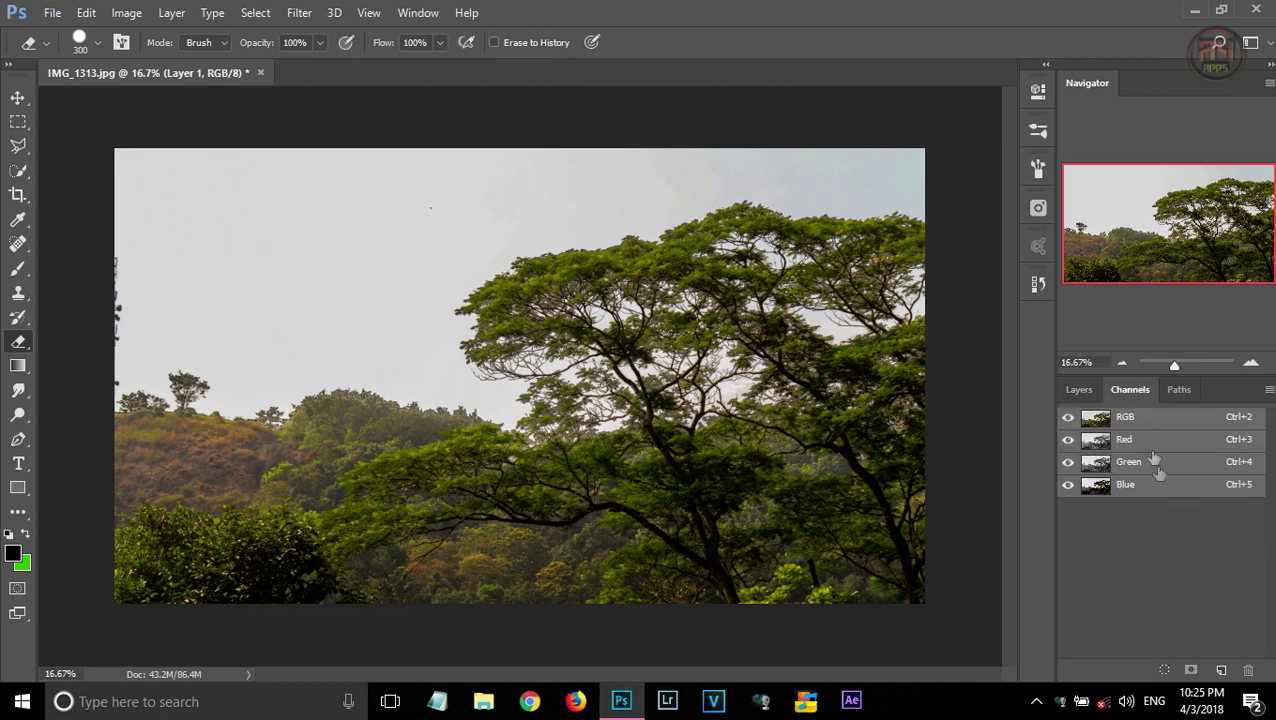
left_click(1147, 466)
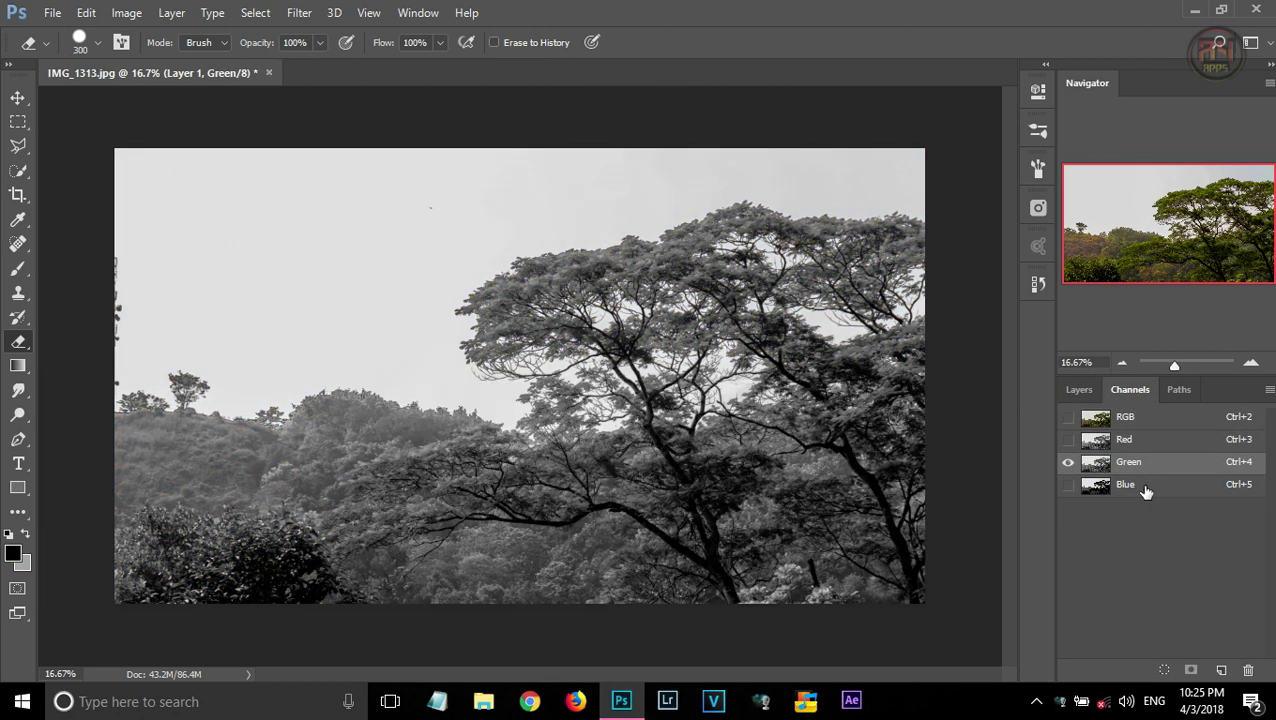
left_click(1149, 487)
left_click(1144, 446)
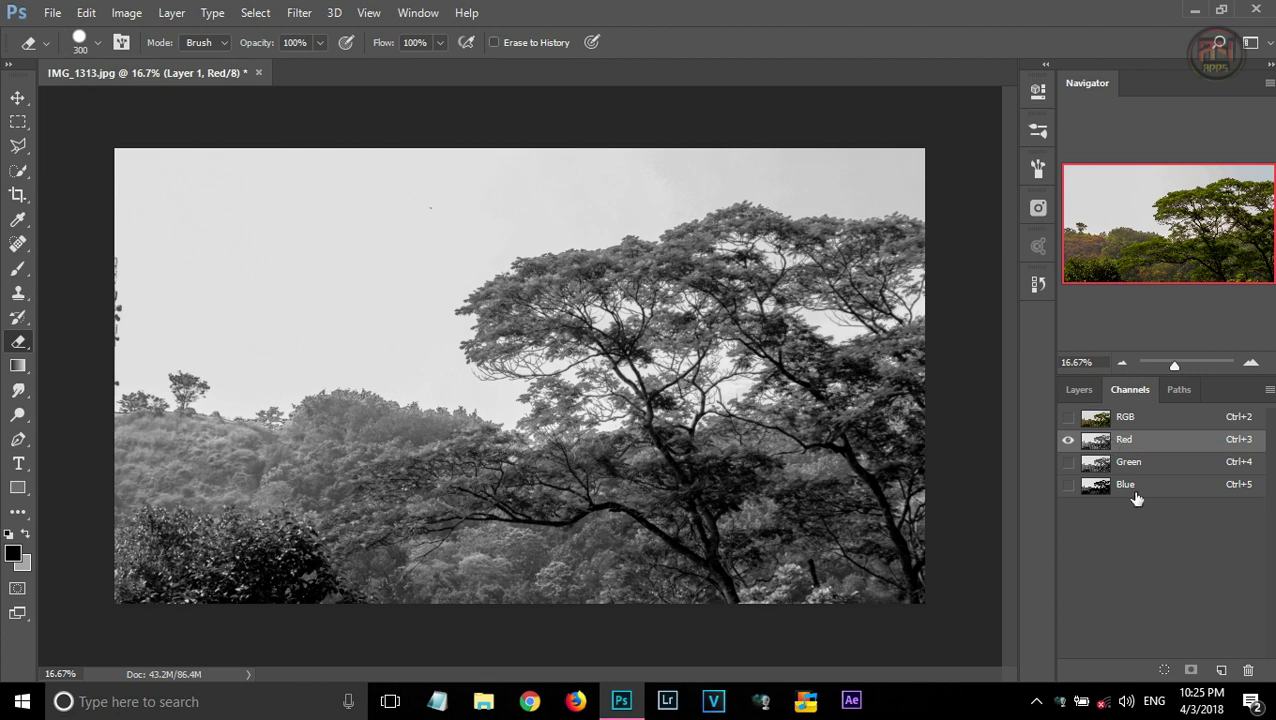
left_click(1133, 487)
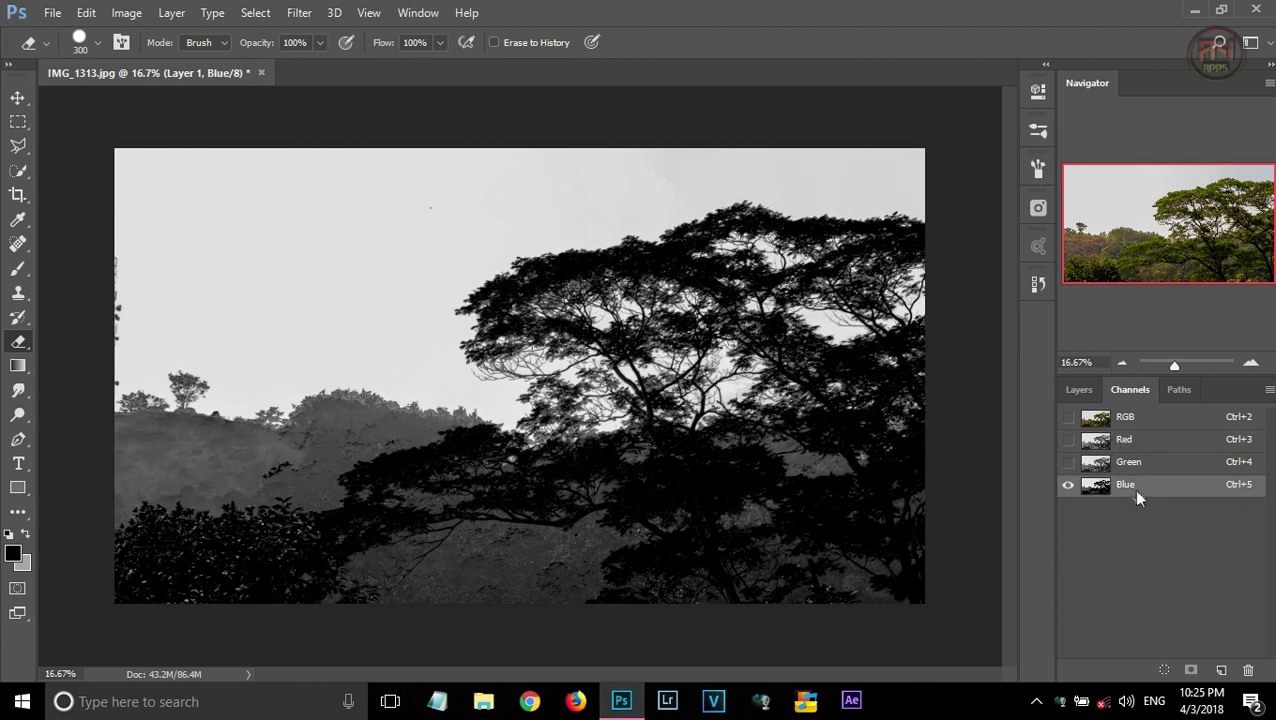
- Duplicate the high-contrast Blue channel as Blue copy and view it alone
right_click(1132, 488)
left_click(1143, 500)
left_click(808, 210)
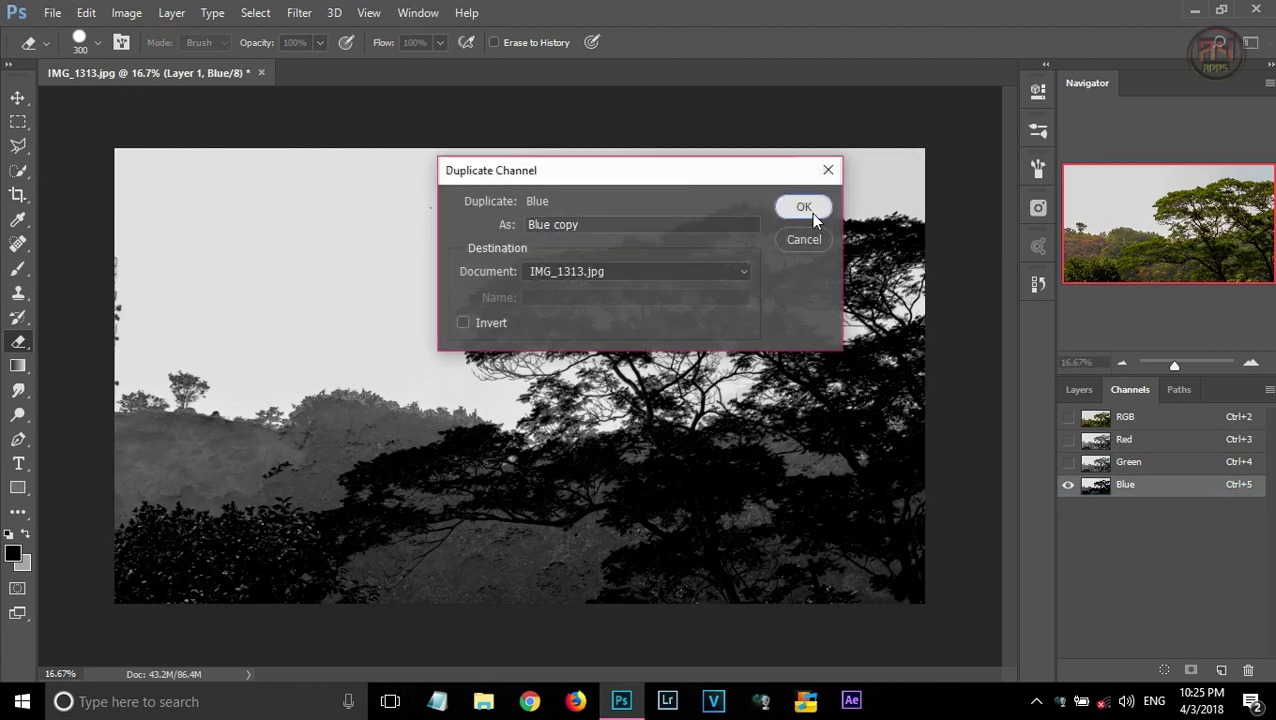
left_click(1068, 508)
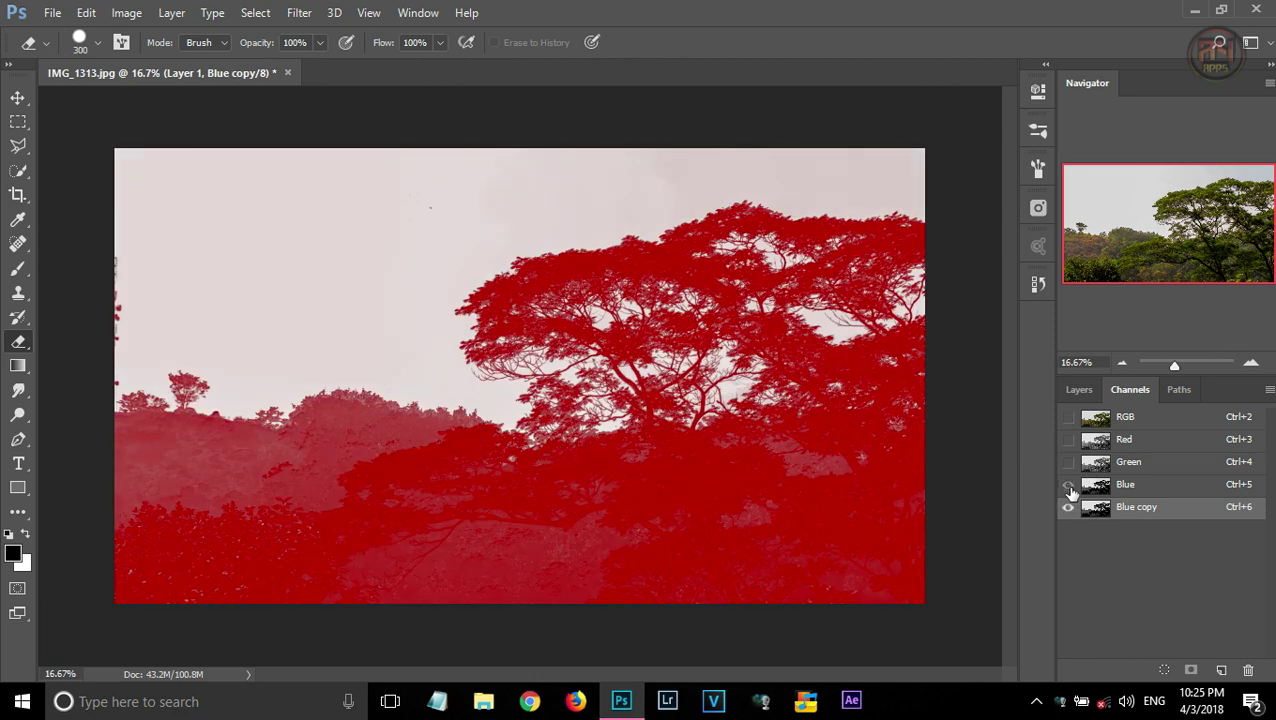
left_click(1141, 507)
- Apply Levels of 77 / 1.18 / 176 to Blue copy so the sky turns pure white
key("ctrl+l")
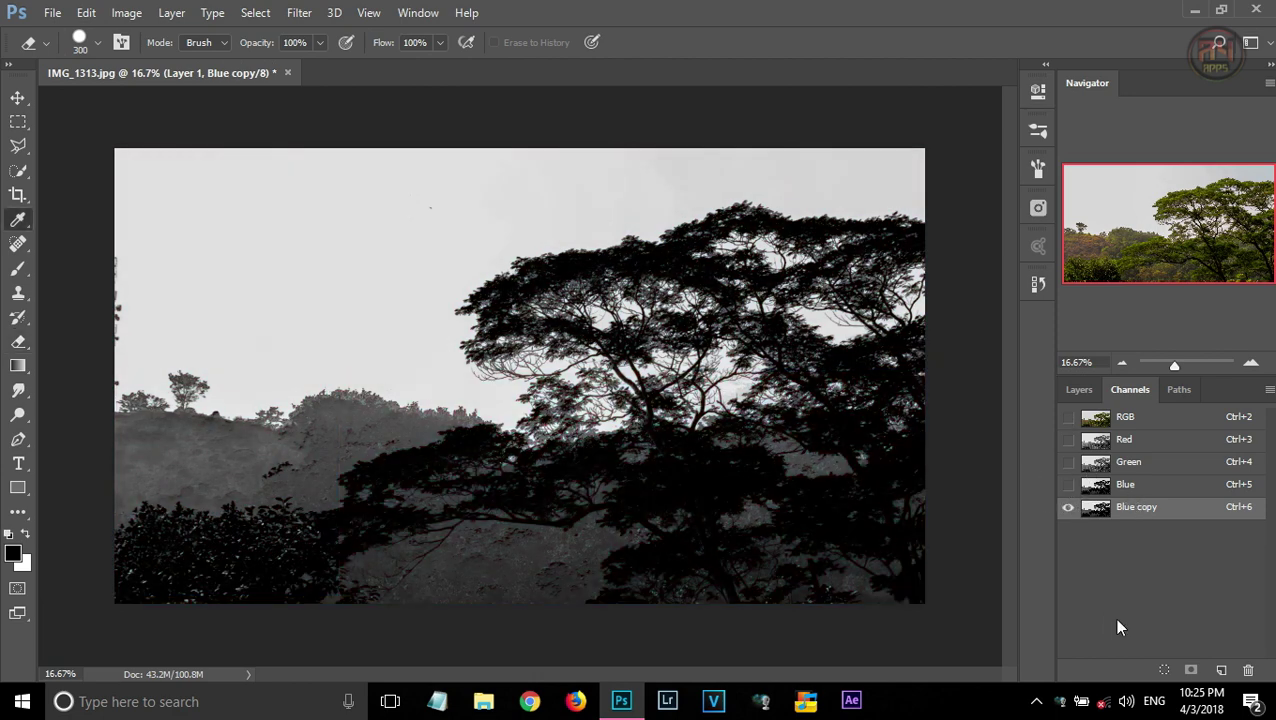
left_click_drag(801, 326, 867, 340)
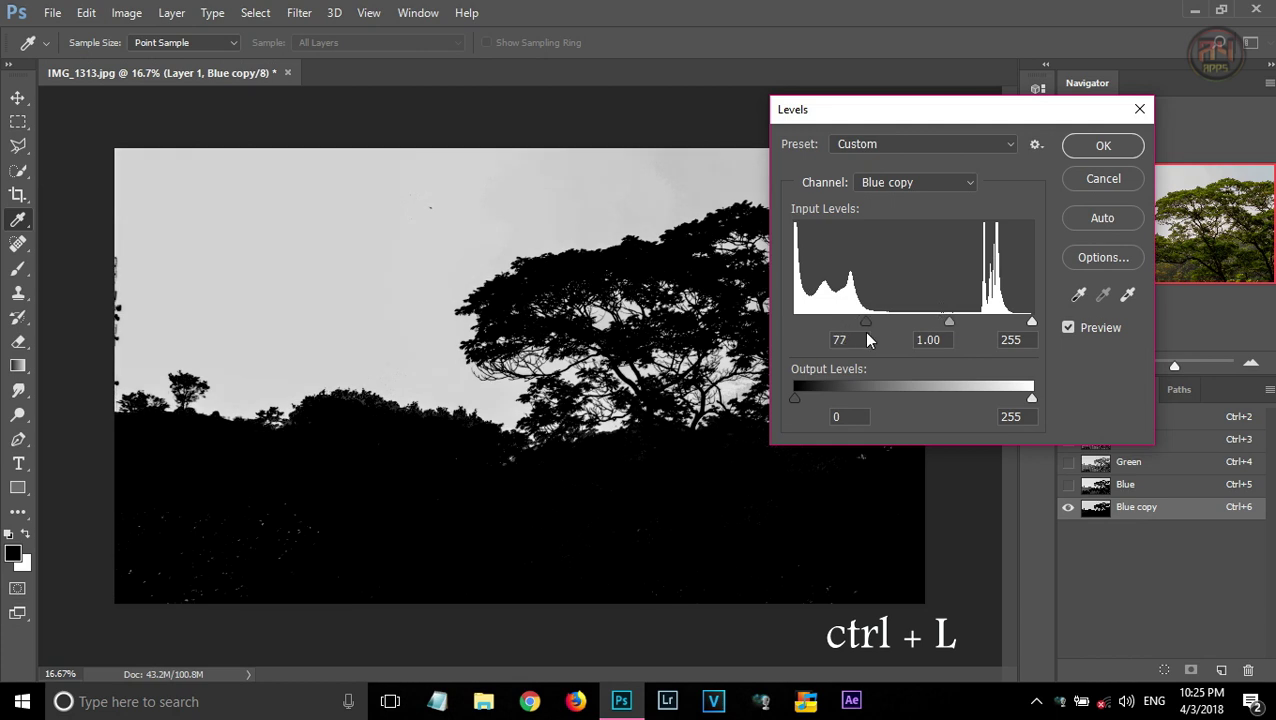
mouse_move(948, 325)
left_mouse_down()
mouse_move(891, 327)
mouse_move(938, 340)
left_mouse_up()
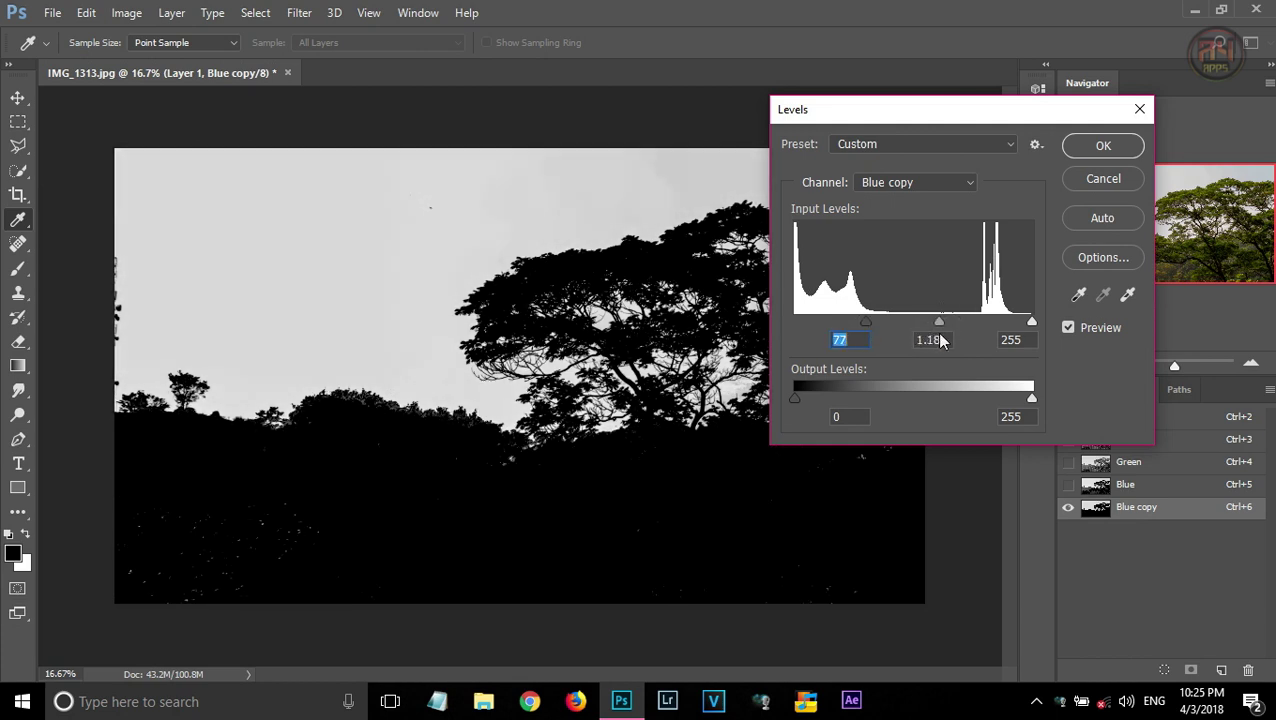
left_click_drag(1032, 322, 958, 325)
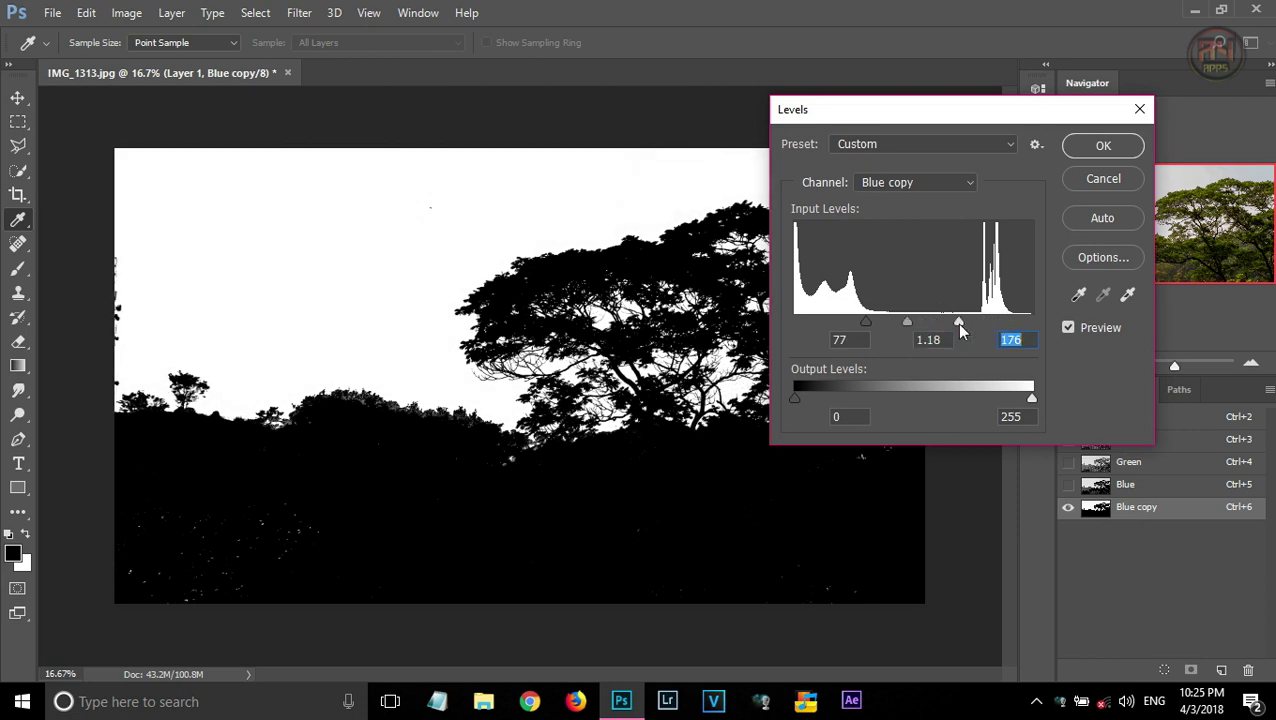
left_click(1103, 145)
key("e")
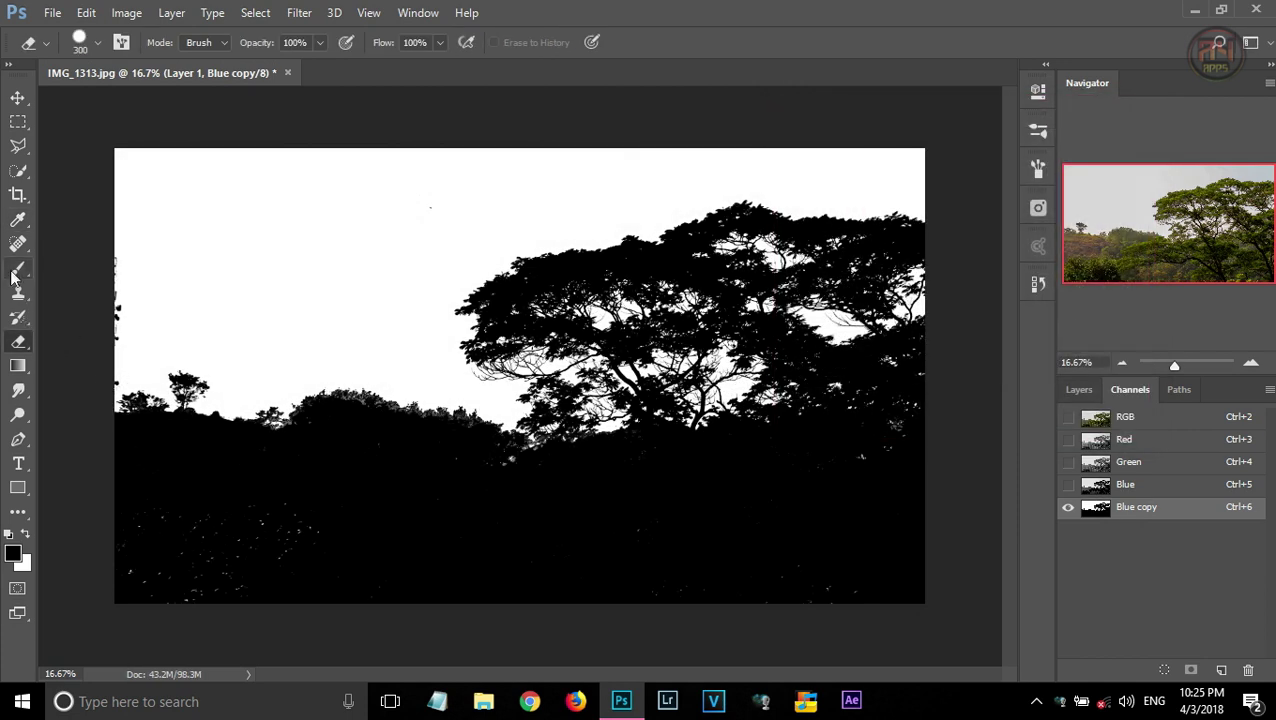
left_click(13, 274)
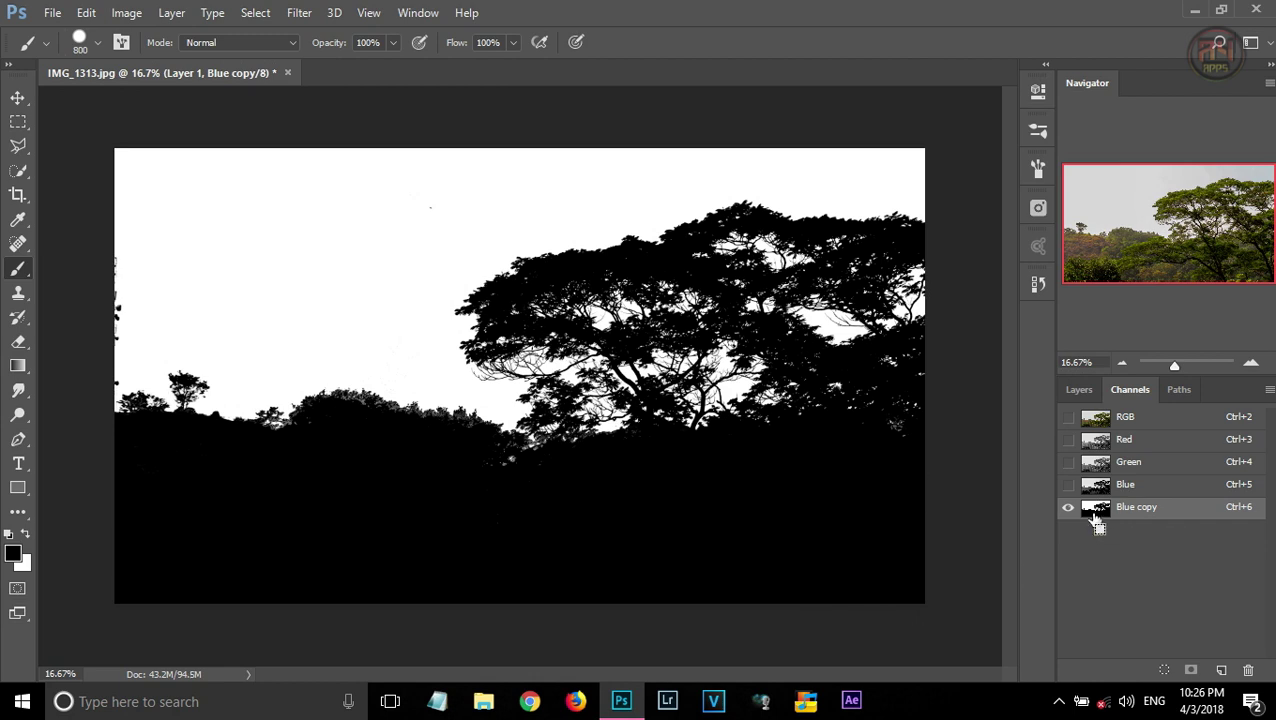
- Load Blue copy as a selection, hide Background, and give Layer 1 an inverted mask
left_click(1094, 518, "ctrl")
key("F7")
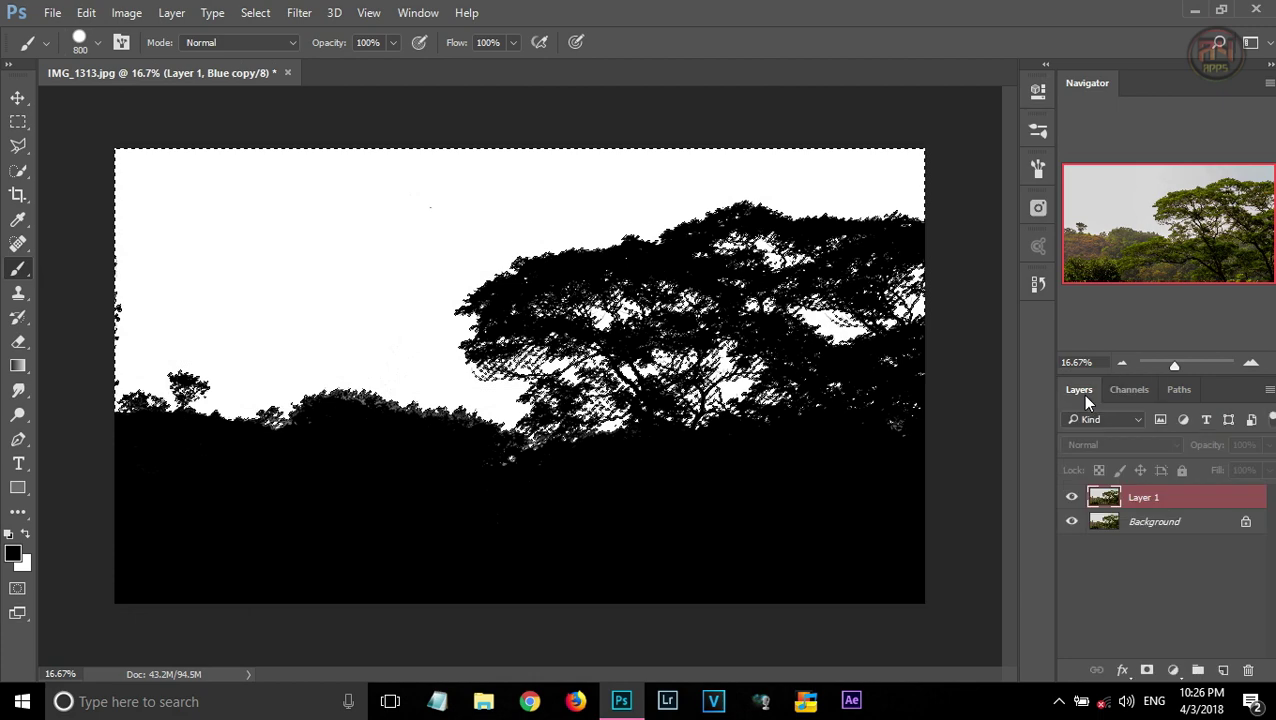
left_click(1072, 522)
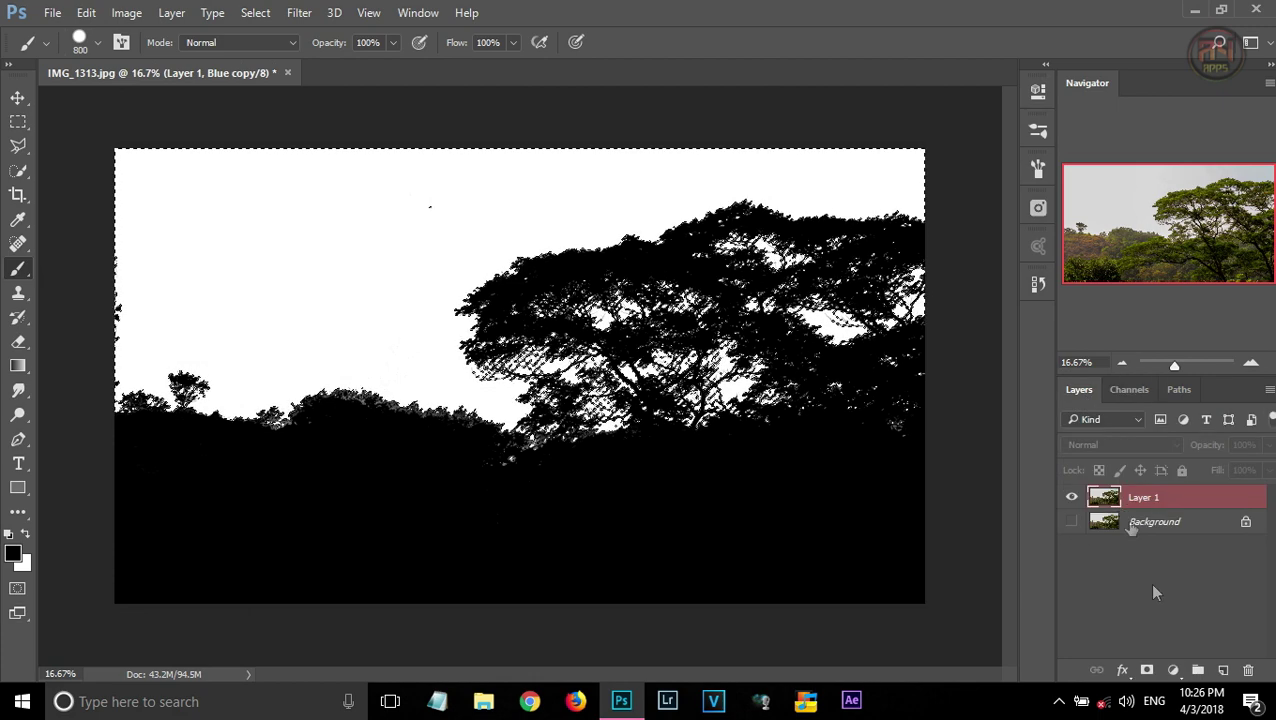
left_click(1147, 670)
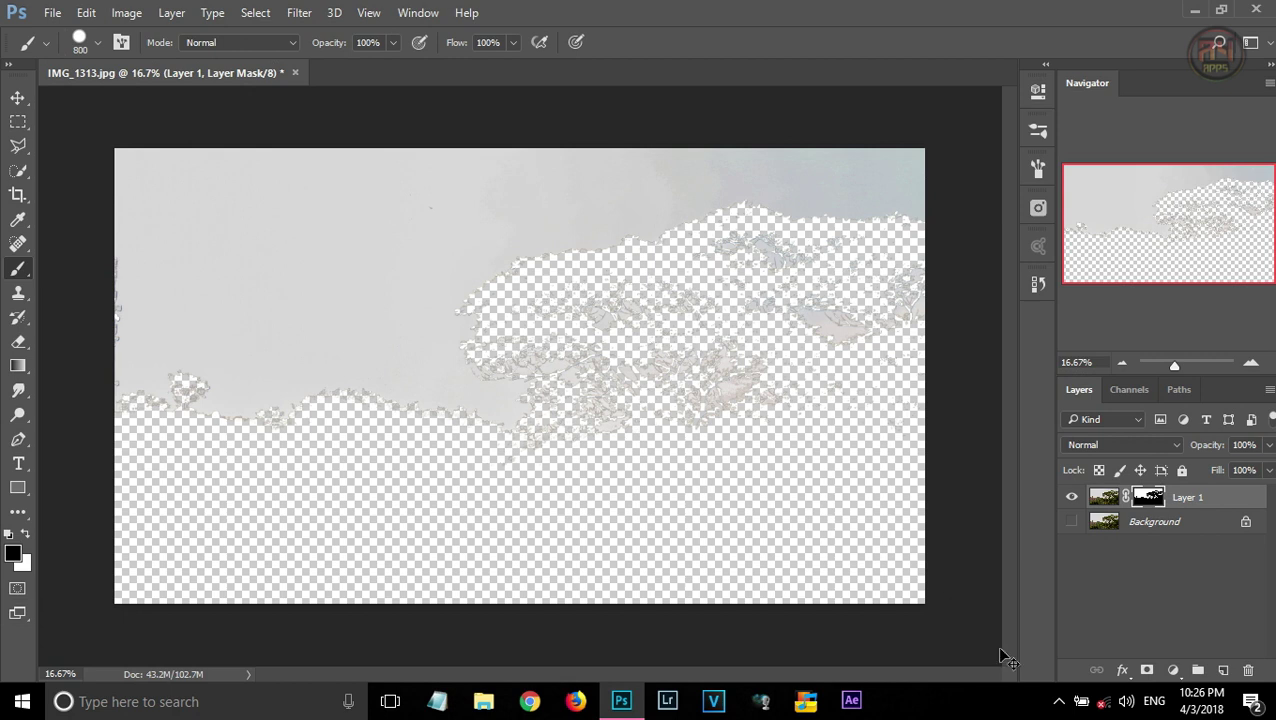
key("ctrl+i")
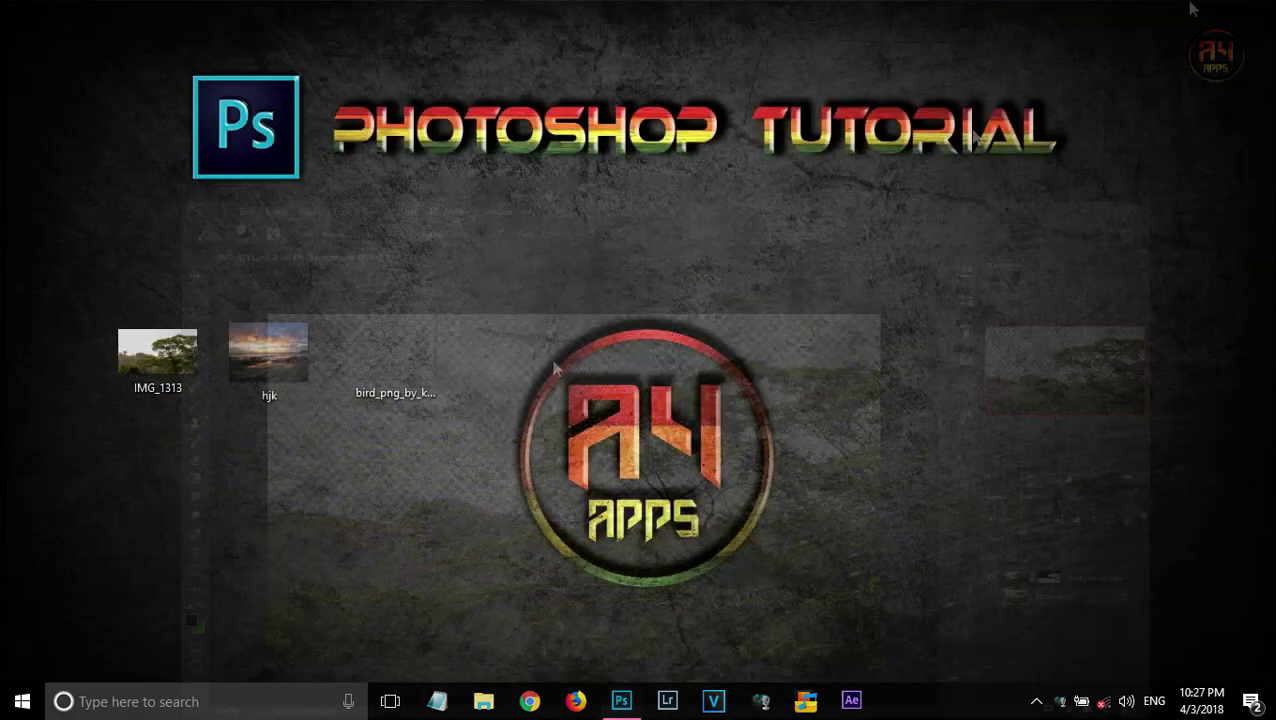
- Place the hjk sunset image and stretch it to fill the whole canvas
left_click(266, 385)
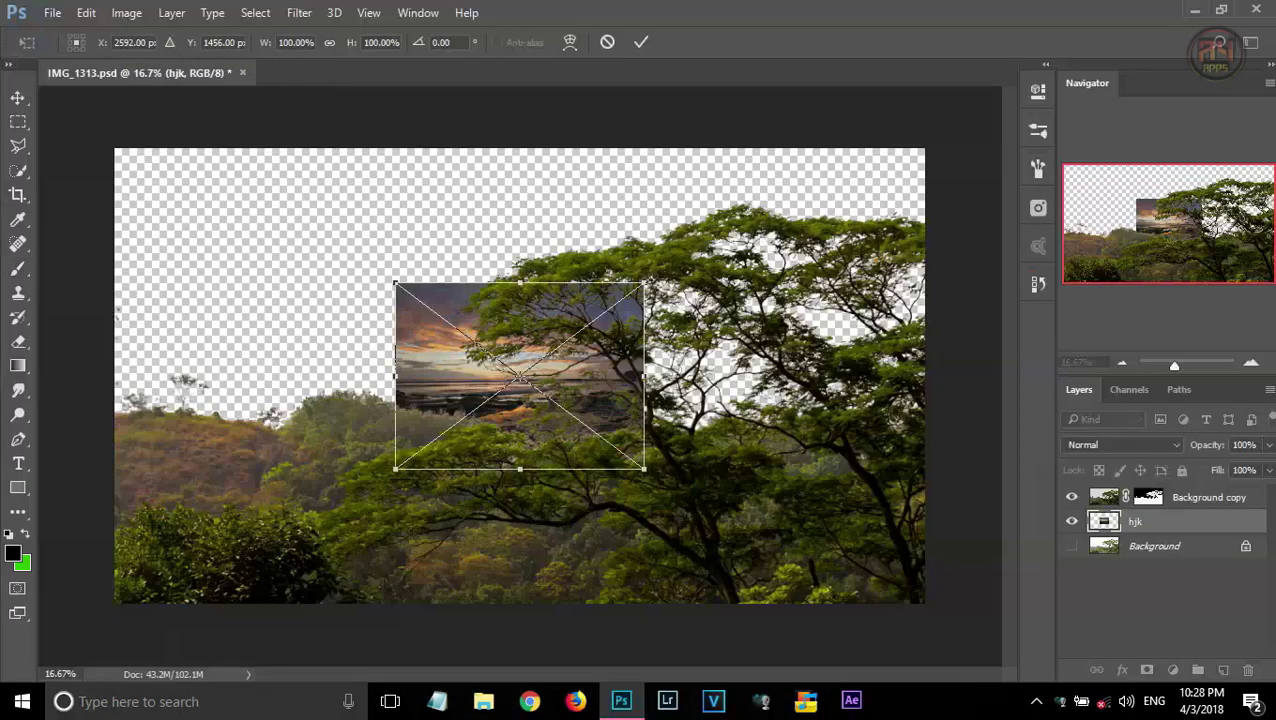
left_click_drag(646, 372, 940, 373)
left_click_drag(396, 284, 89, 148)
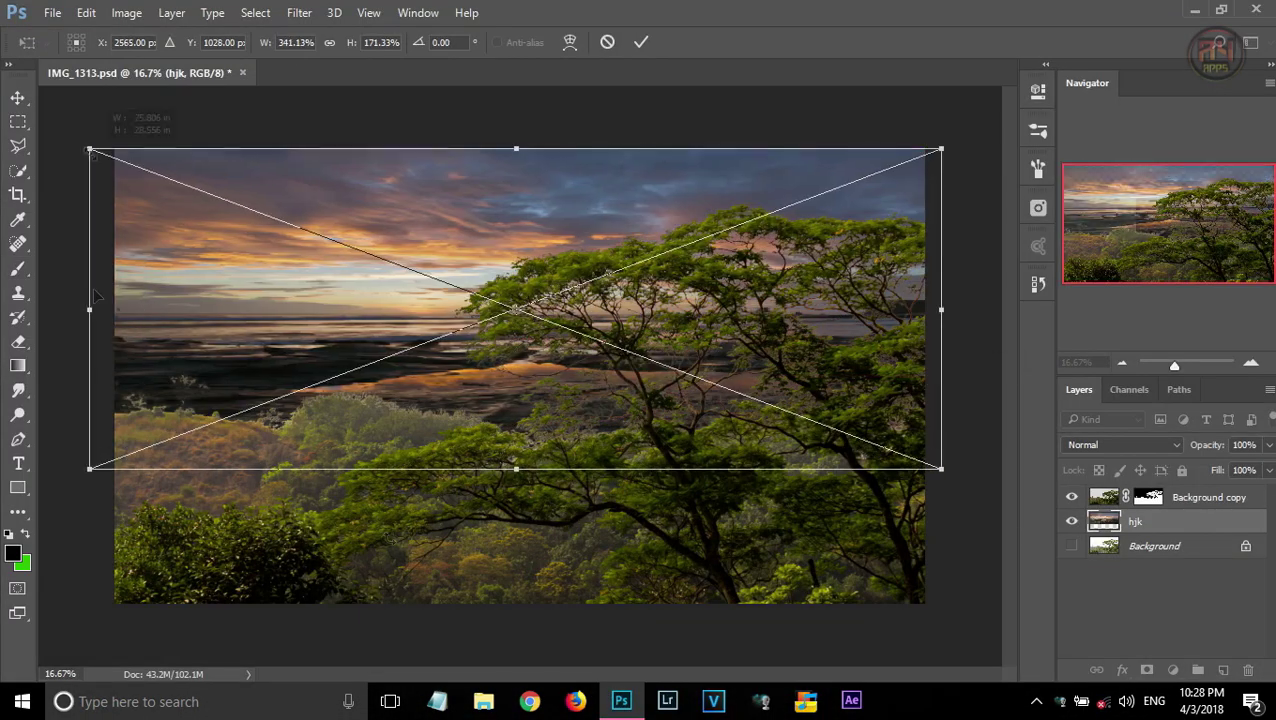
left_click_drag(516, 468, 516, 710)
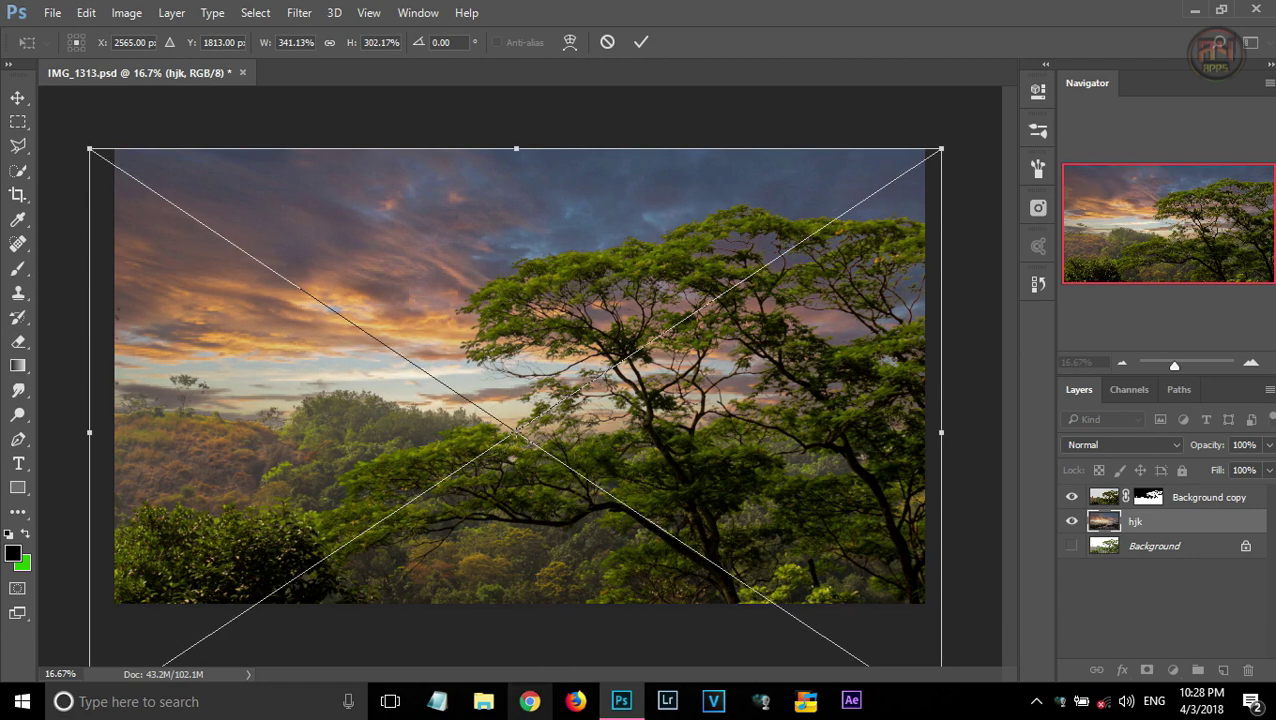
key("Return")
- Add a Curves adjustment with an S-curve to darken the sky
key("b")
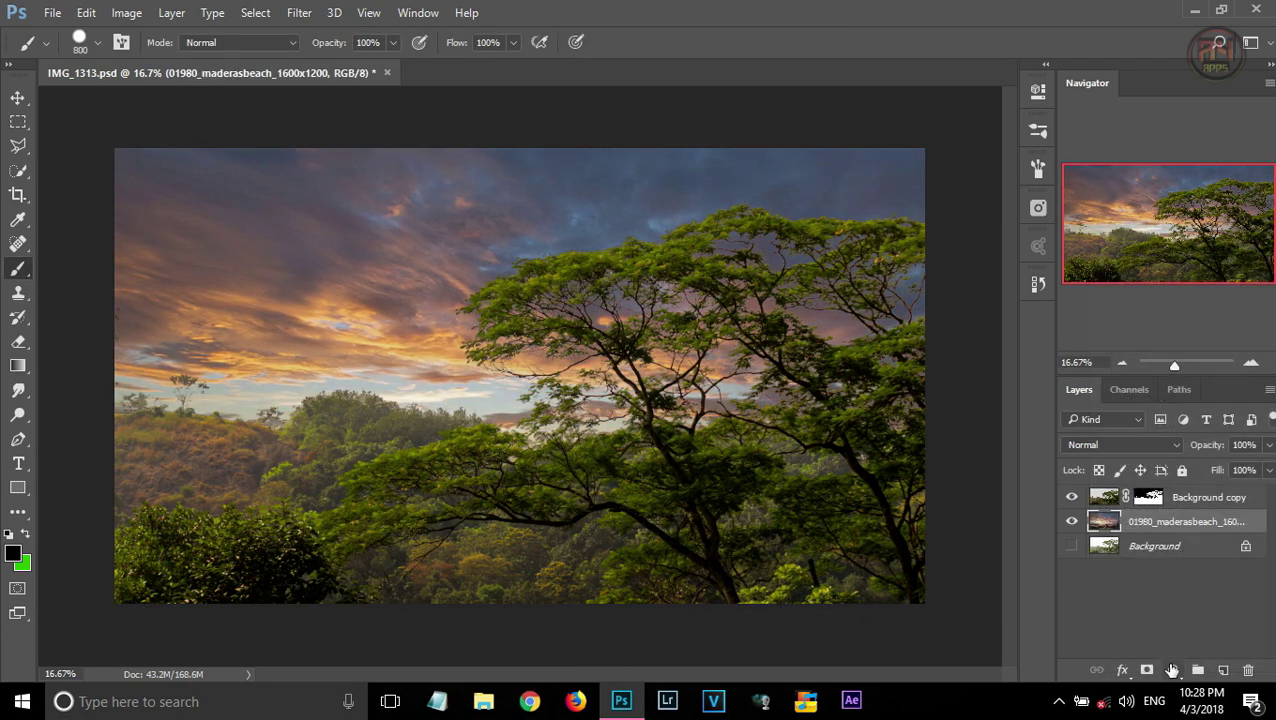
left_click(1173, 670)
left_click(1187, 365)
left_click_drag(853, 321, 843, 347)
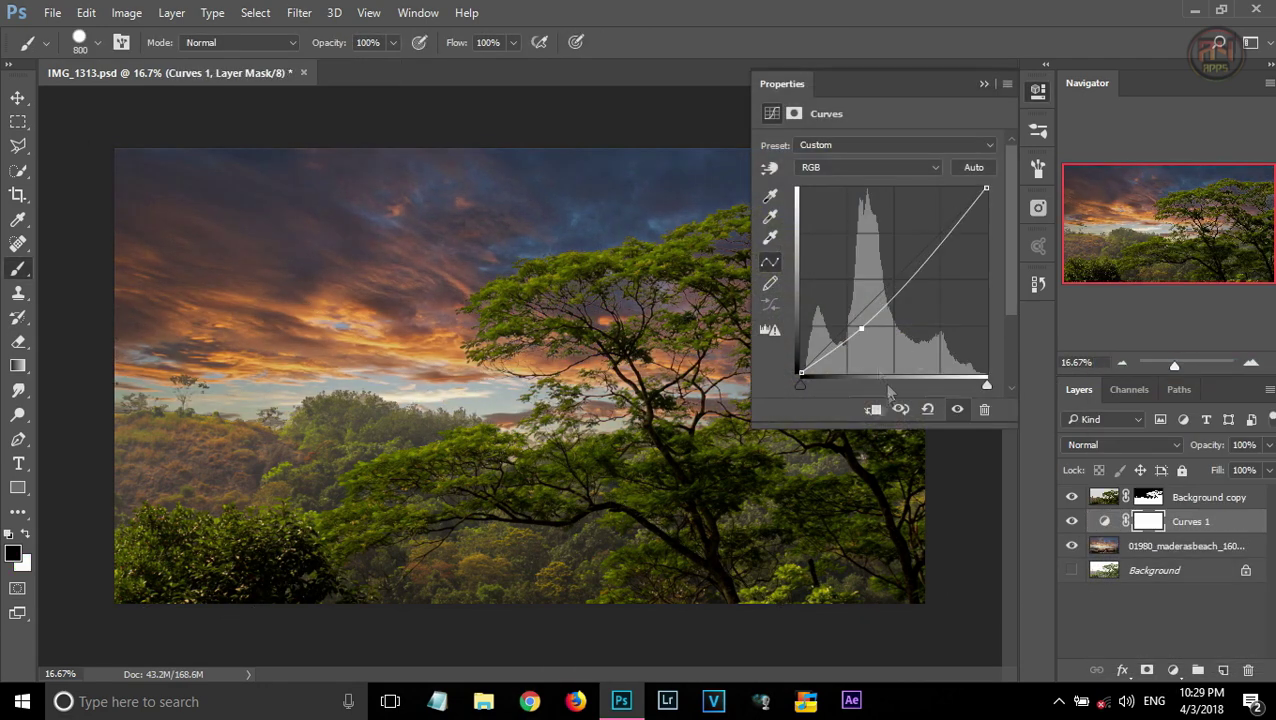
left_click(861, 328)
left_click(879, 311)
left_click_drag(929, 243, 928, 238)
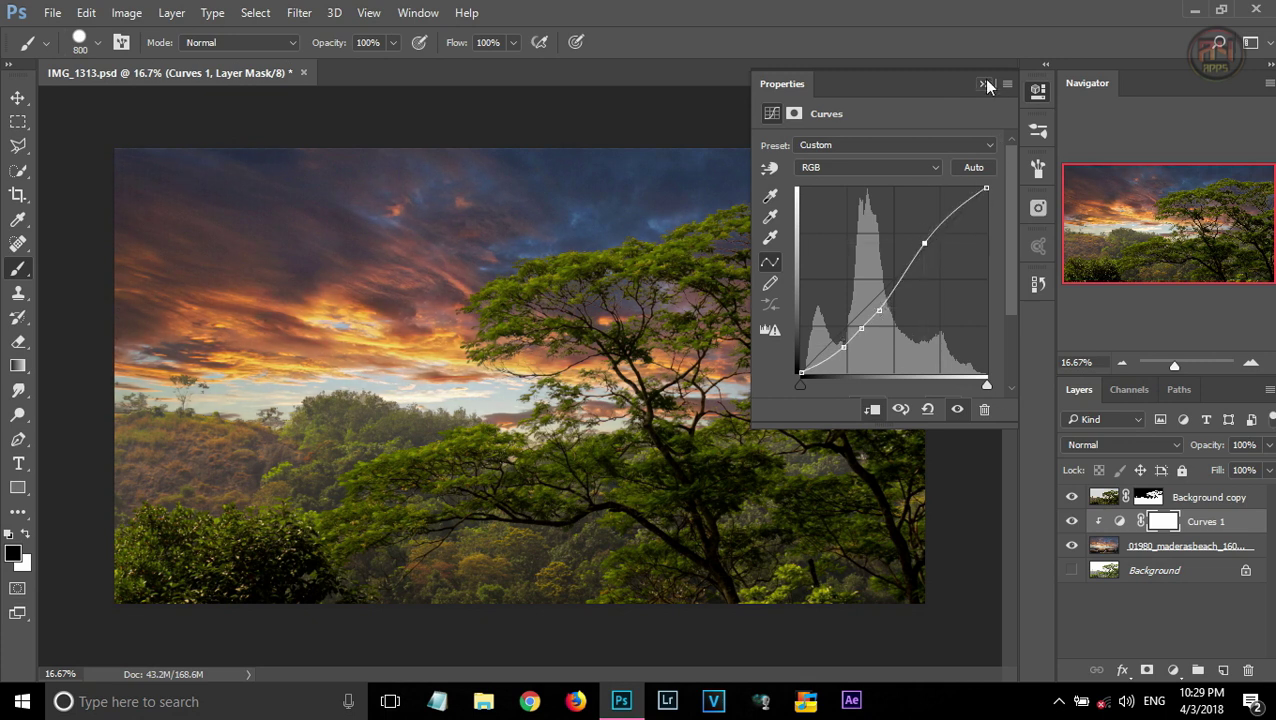
left_click(984, 83)
- Add a second Curves adjustment above the Background copy tree layer
left_click(1185, 497)
left_click(1173, 670)
left_click(1172, 370)
left_click(941, 241)
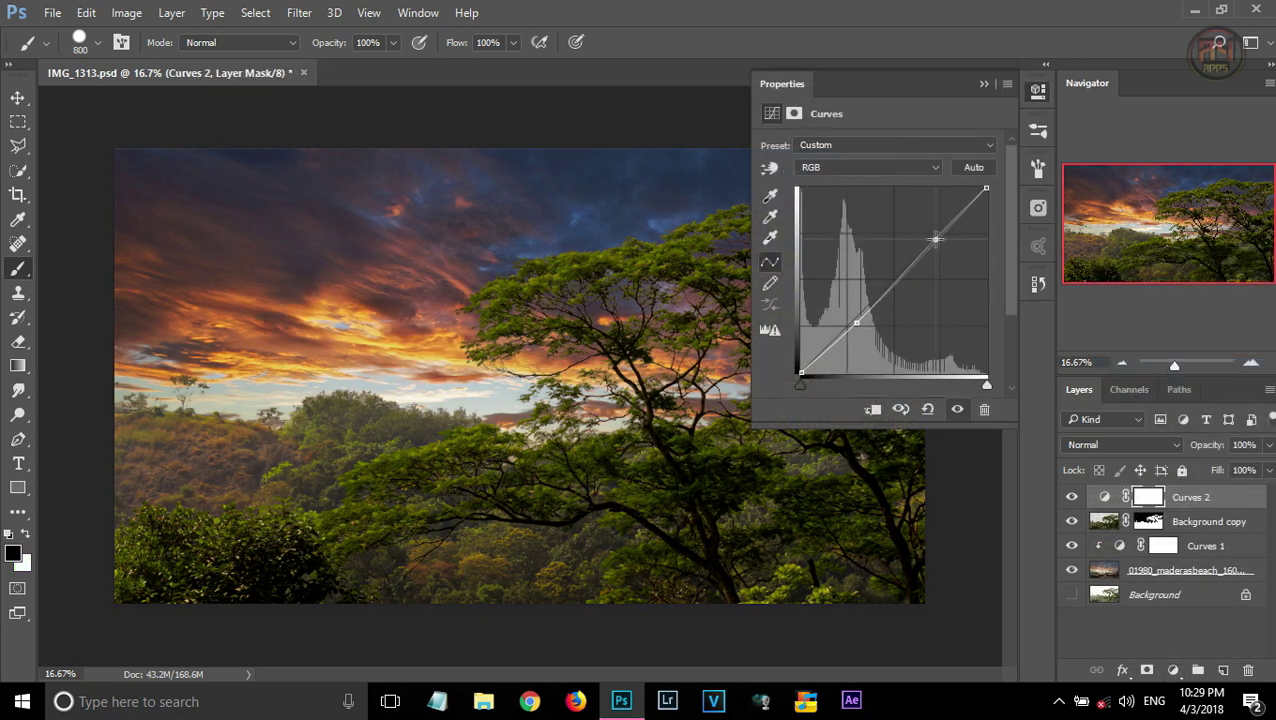
left_click_drag(854, 320, 858, 326)
left_click(984, 83)
- Add a slightly lowered Exposure adjustment clipped to the layer below
left_click(1173, 670)
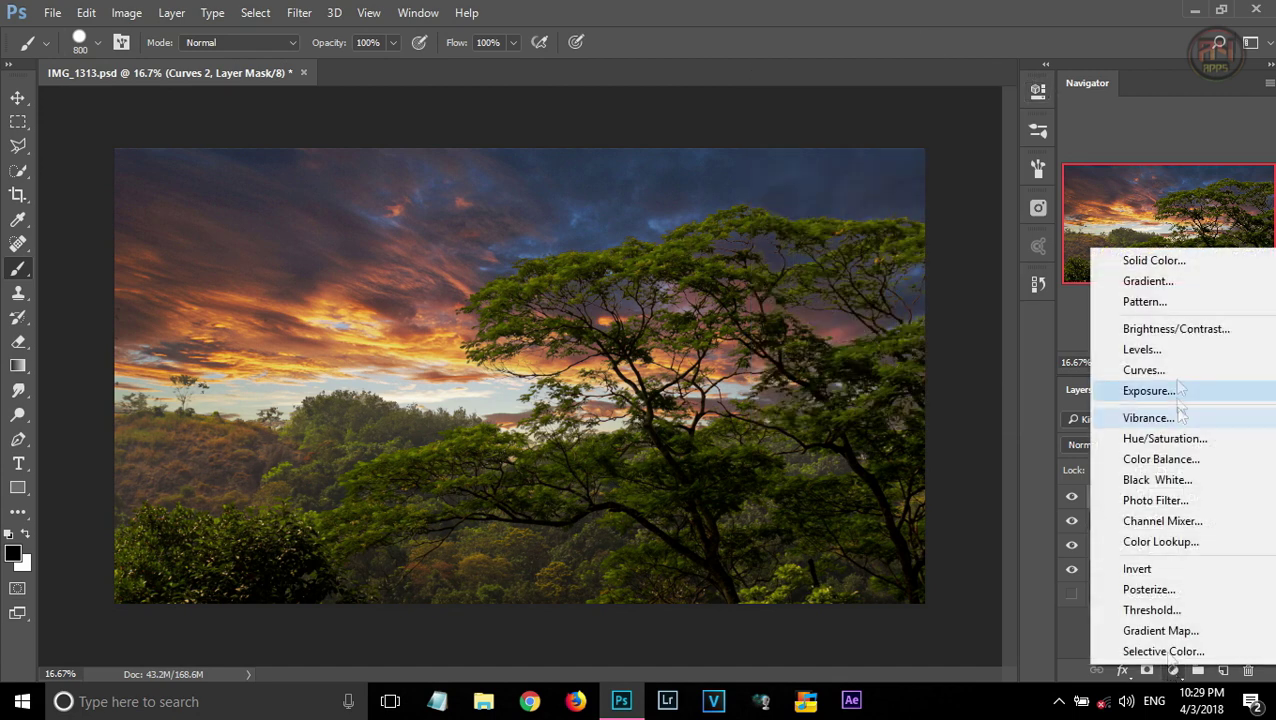
left_click(1160, 394)
left_click_drag(877, 191, 870, 191)
left_click(872, 409)
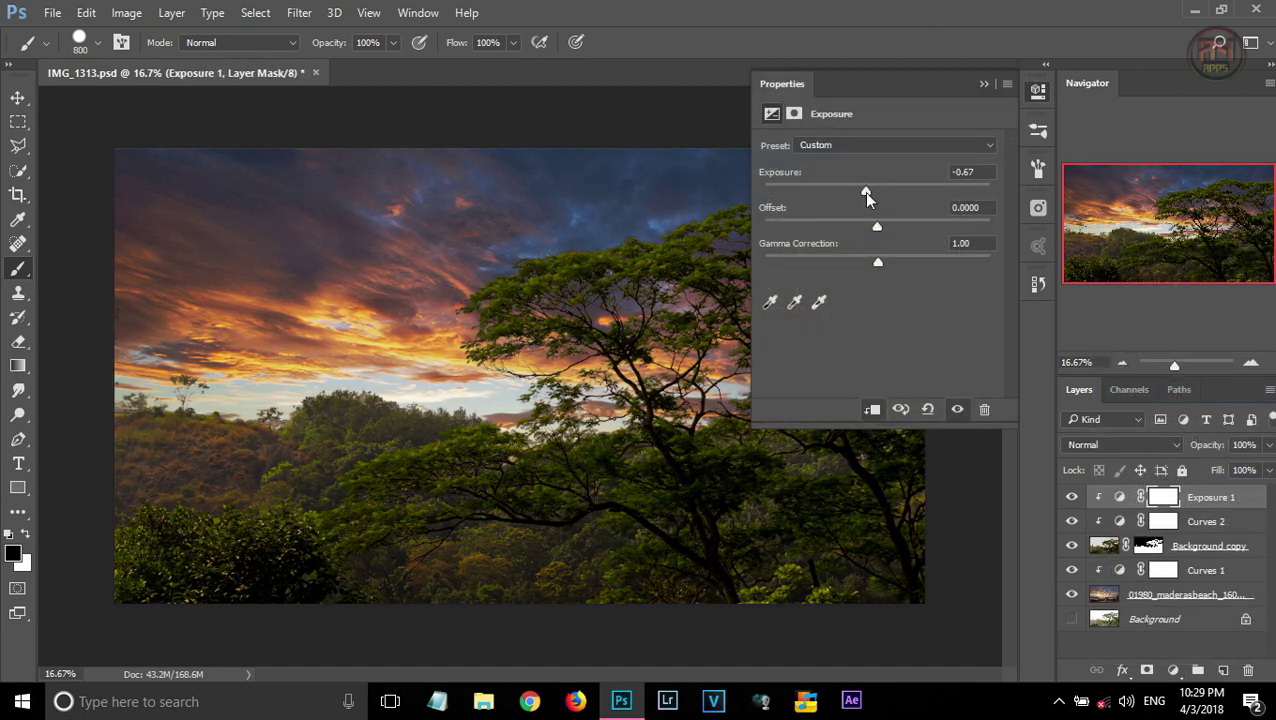
left_click(984, 83)
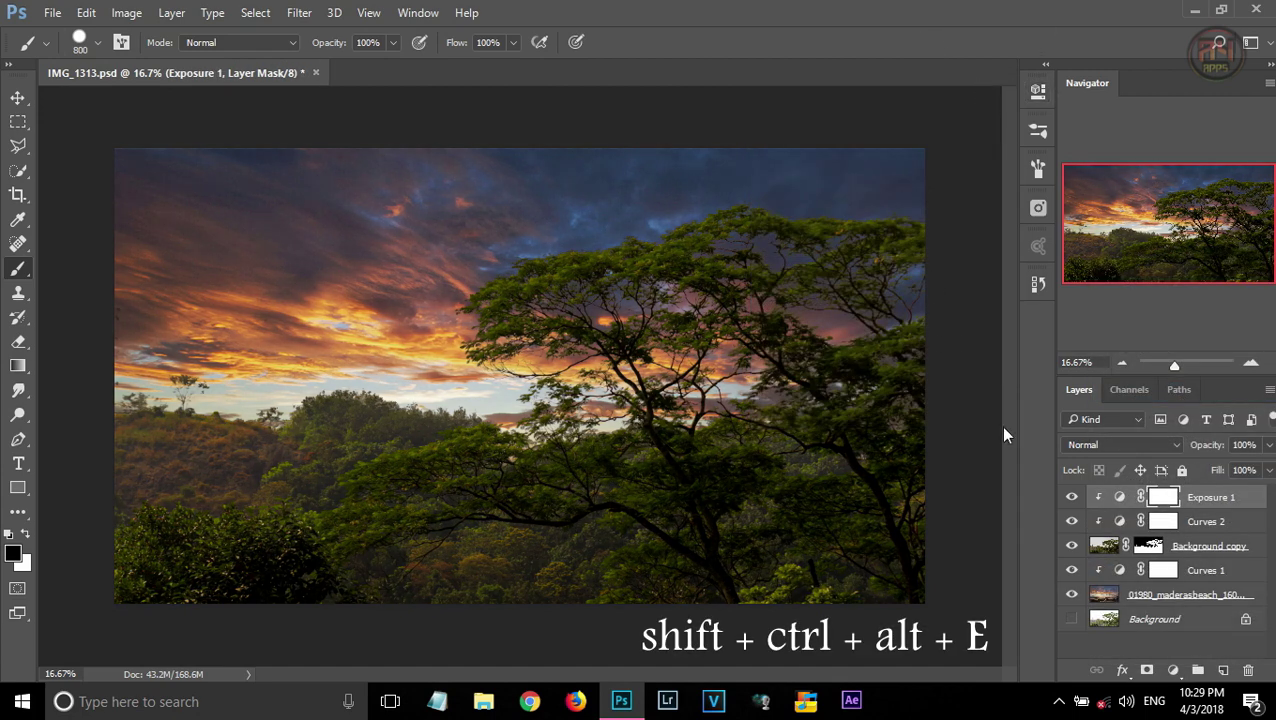
- Merge all visible layers into a new layer and open it in Color Efex Pro 4
key("shift+ctrl+alt+e")
left_click(300, 13)
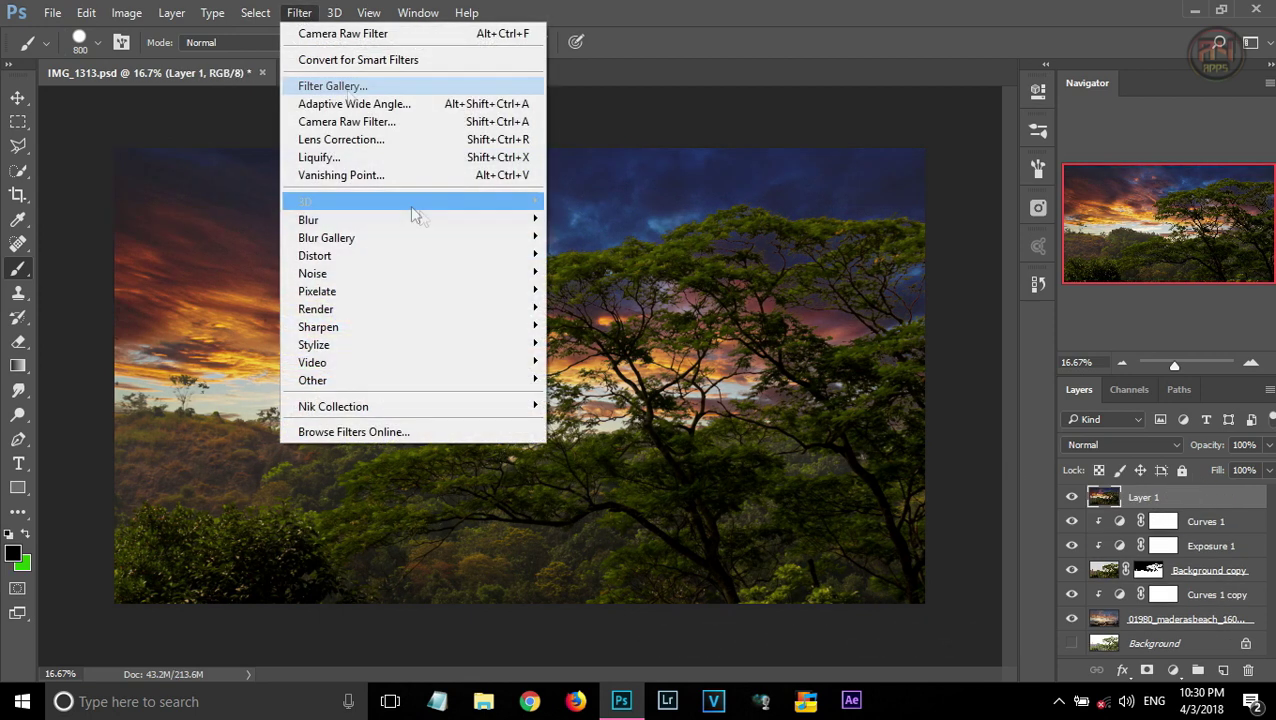
mouse_move(427, 410)
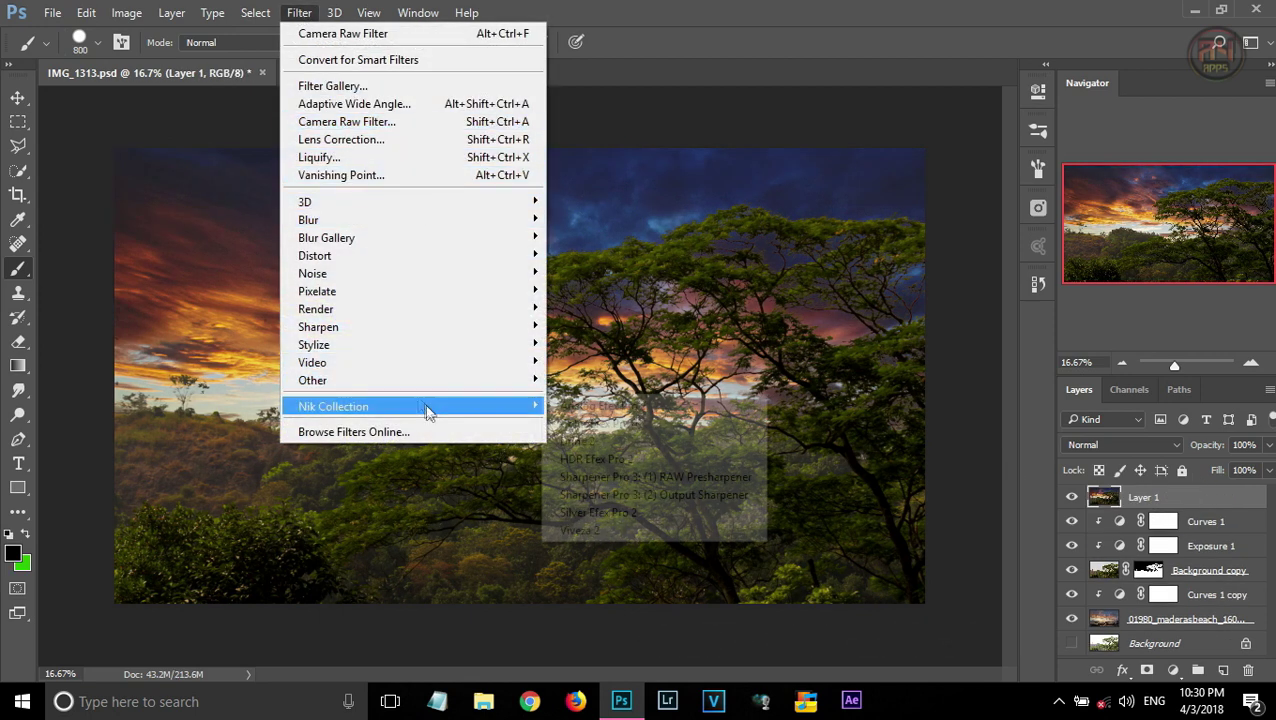
left_click(593, 424)
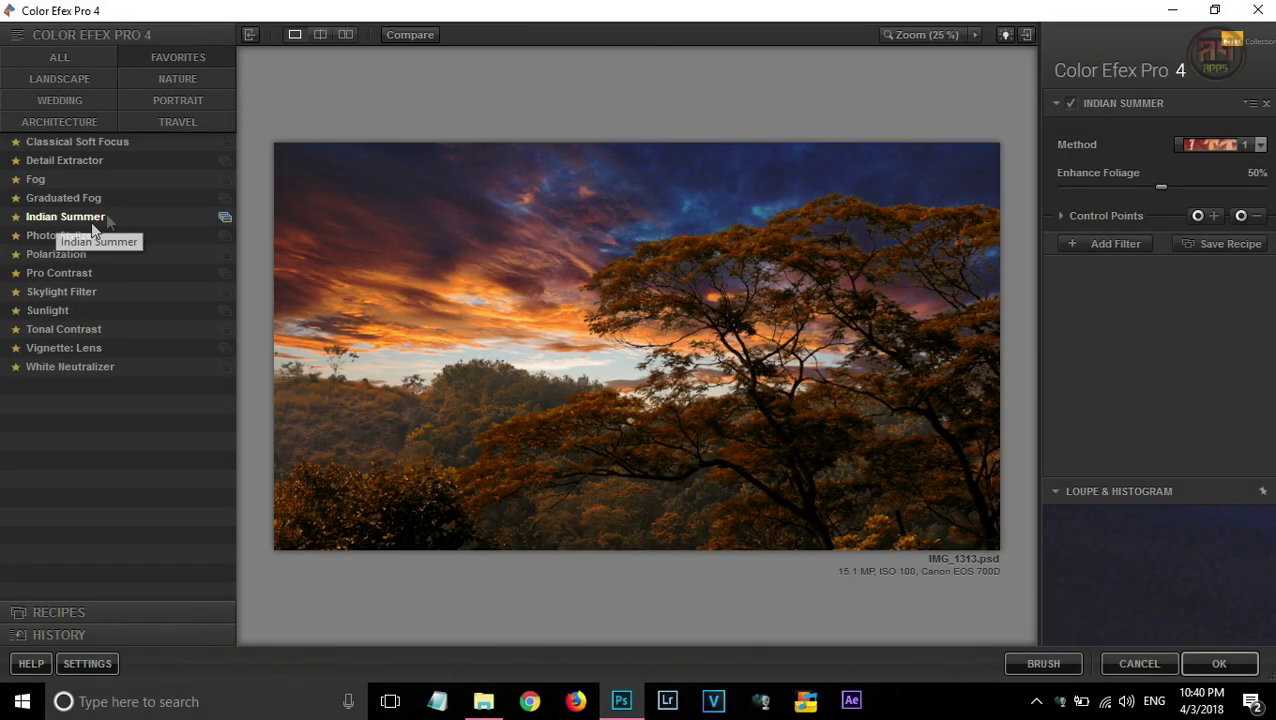
- Raise Enhance Foliage, then add Photo Stylizer Varitone style 4 at 5% strength
left_click_drag(1161, 187, 1247, 193)
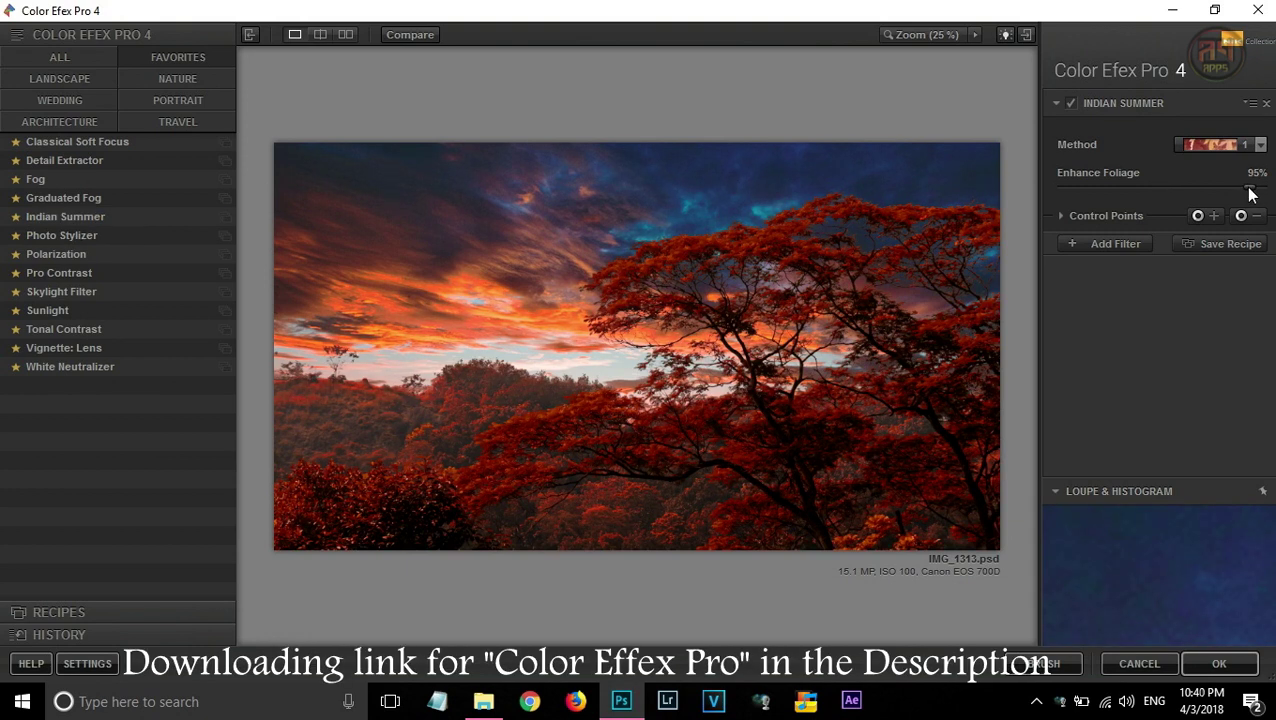
left_click(1107, 241)
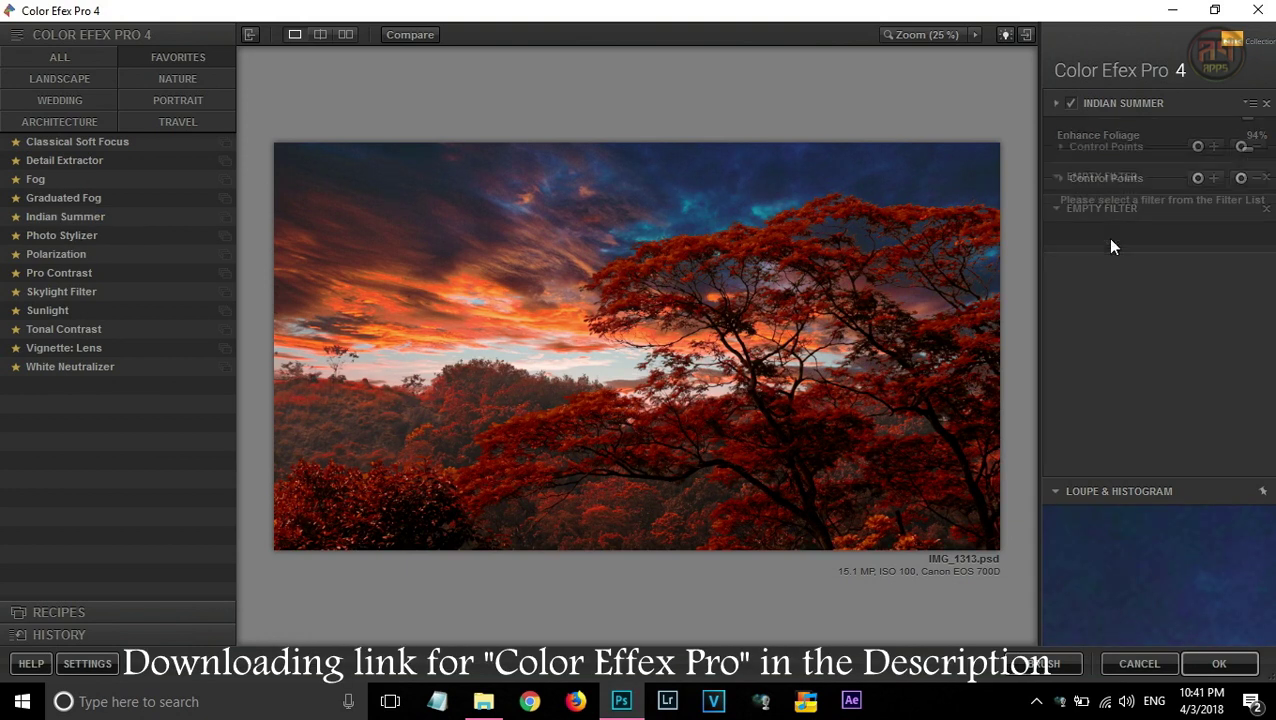
left_click(93, 236)
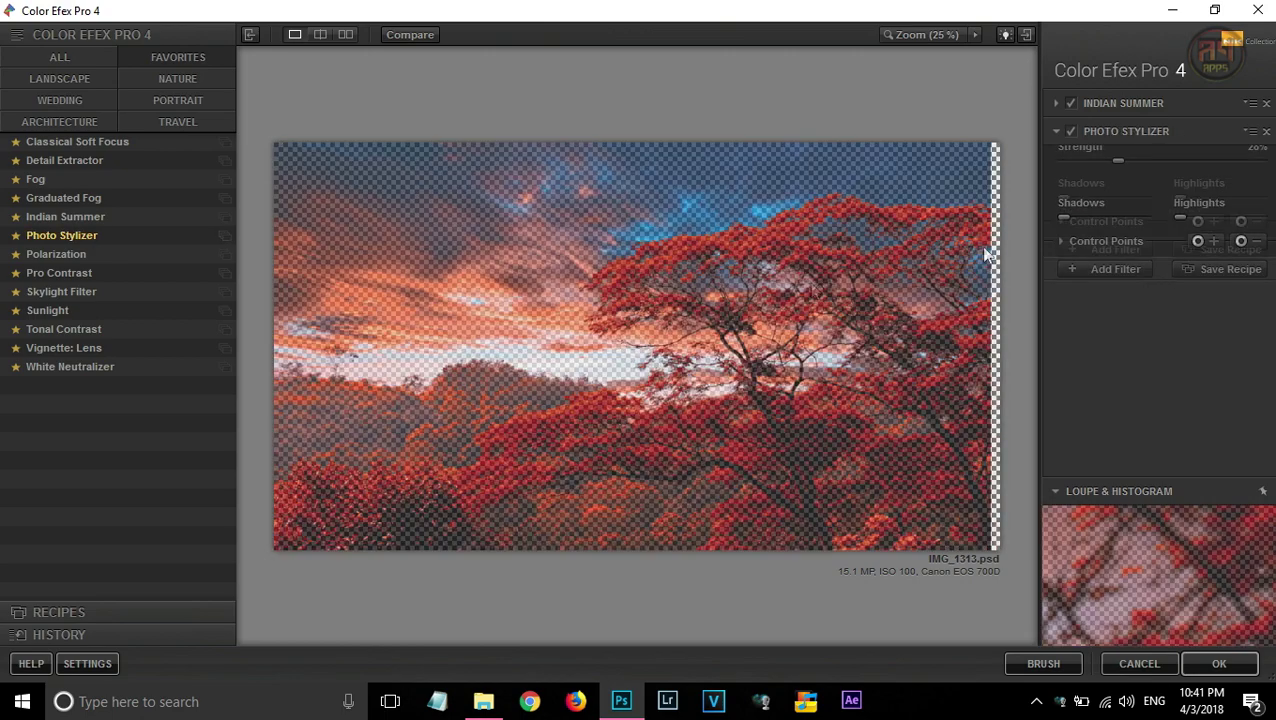
left_click(1259, 191)
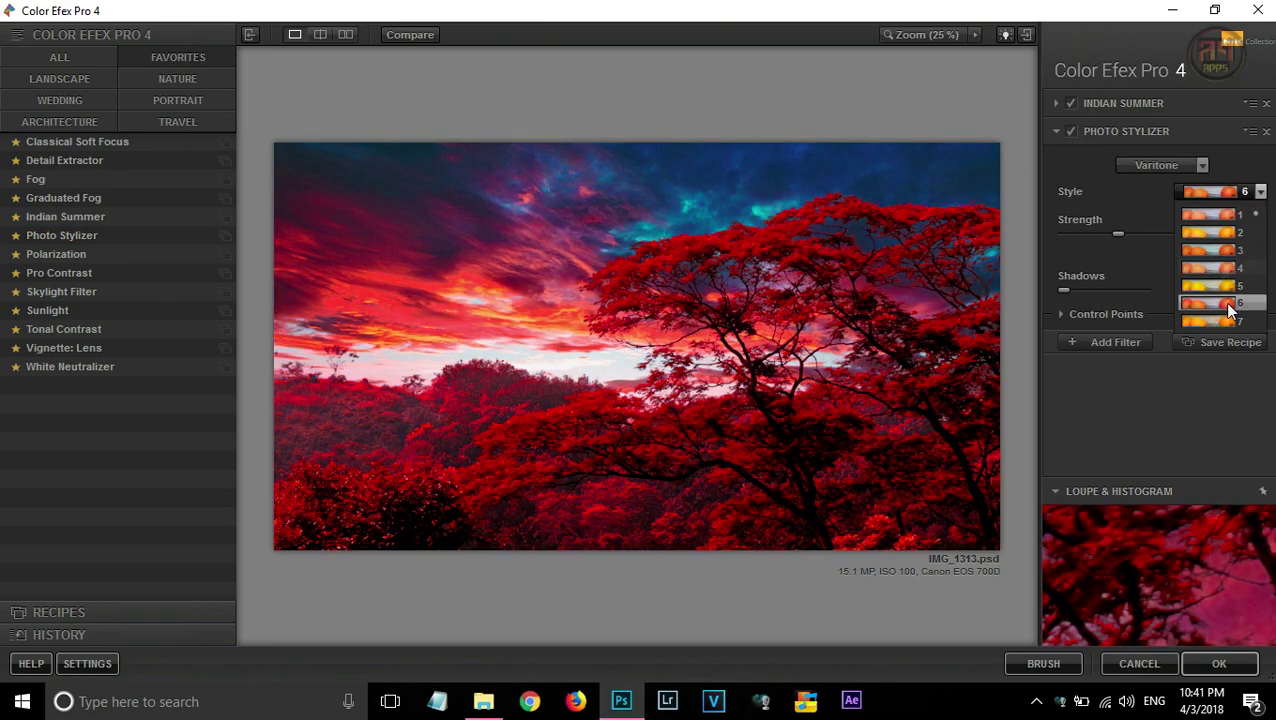
left_click(1218, 268)
left_click_drag(1173, 238, 1067, 245)
left_click(1064, 318)
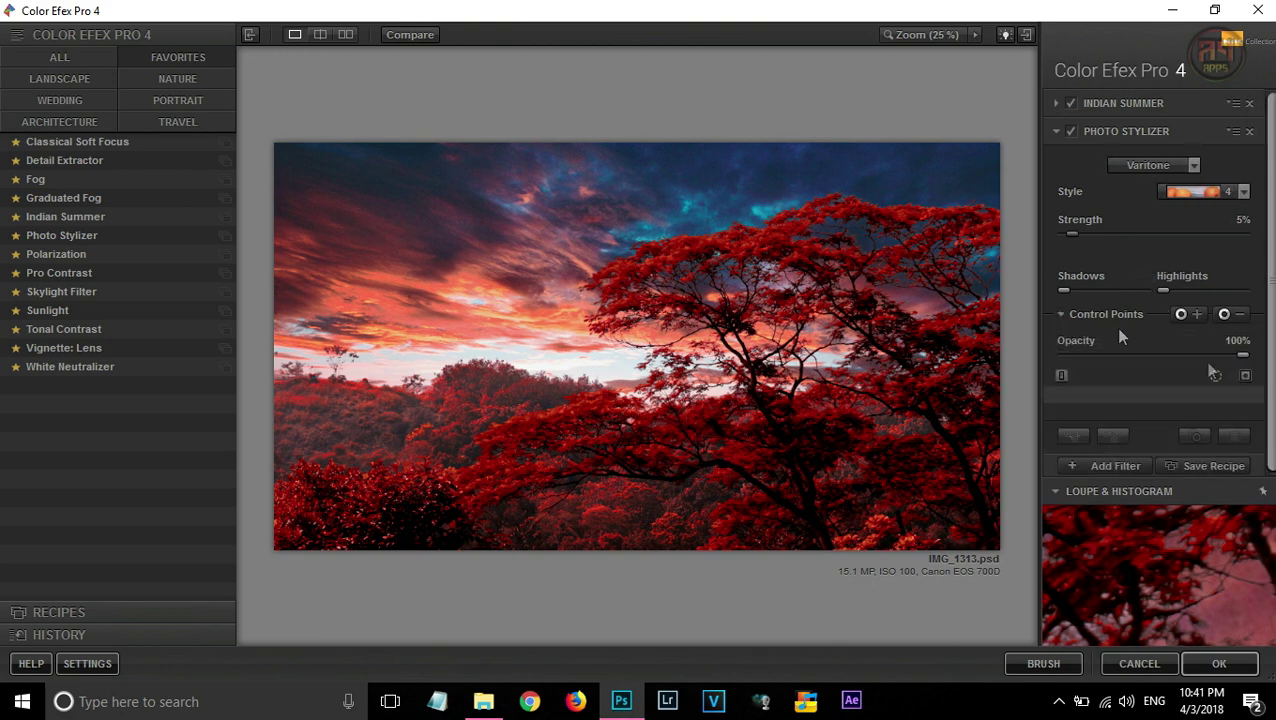
left_click(1105, 462)
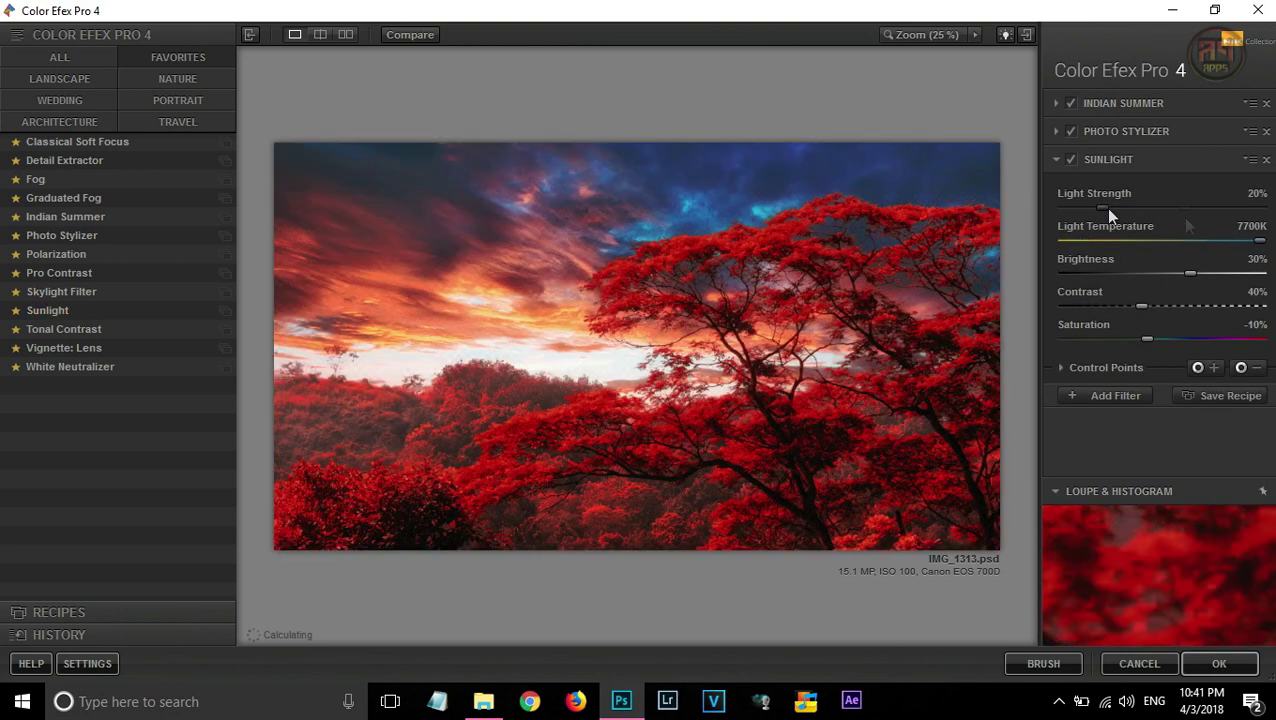
- Strengthen Sunlight's light and contrast, lower its saturation, and add White Neutralizer
mouse_move(1104, 207)
left_mouse_down()
mouse_move(1161, 215)
mouse_move(1119, 215)
left_mouse_up()
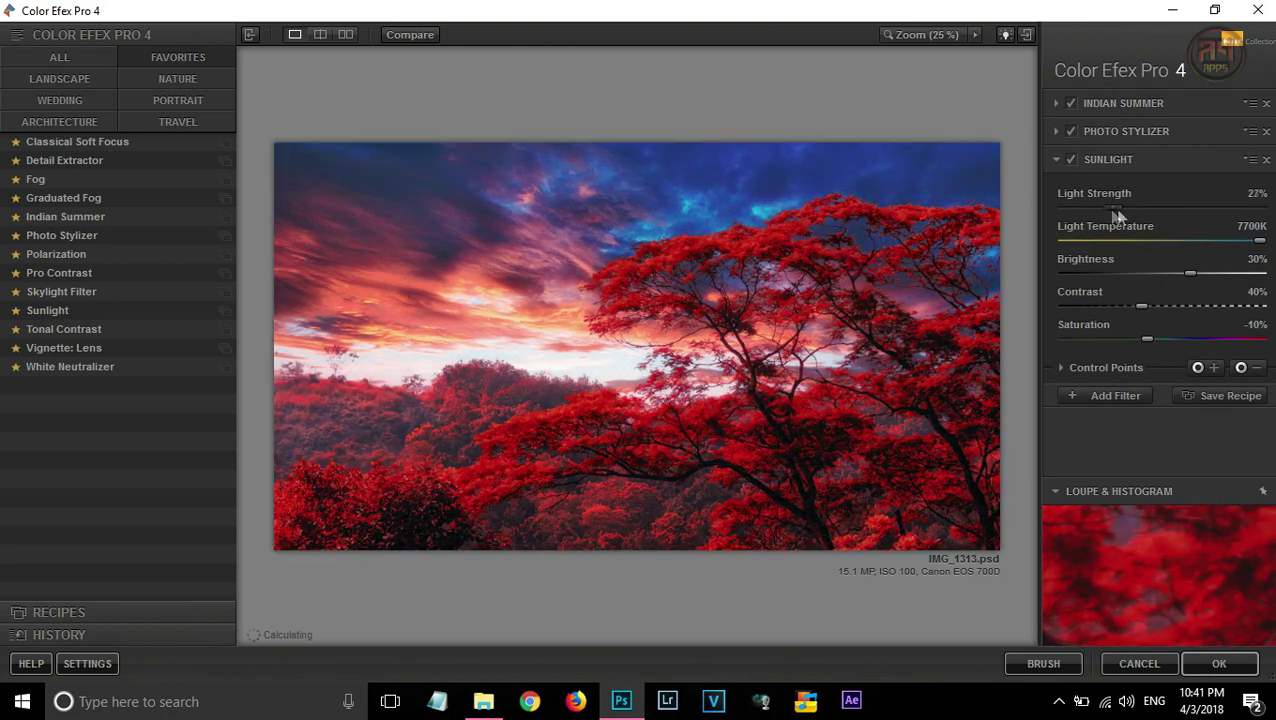
left_click_drag(1090, 305, 1104, 355)
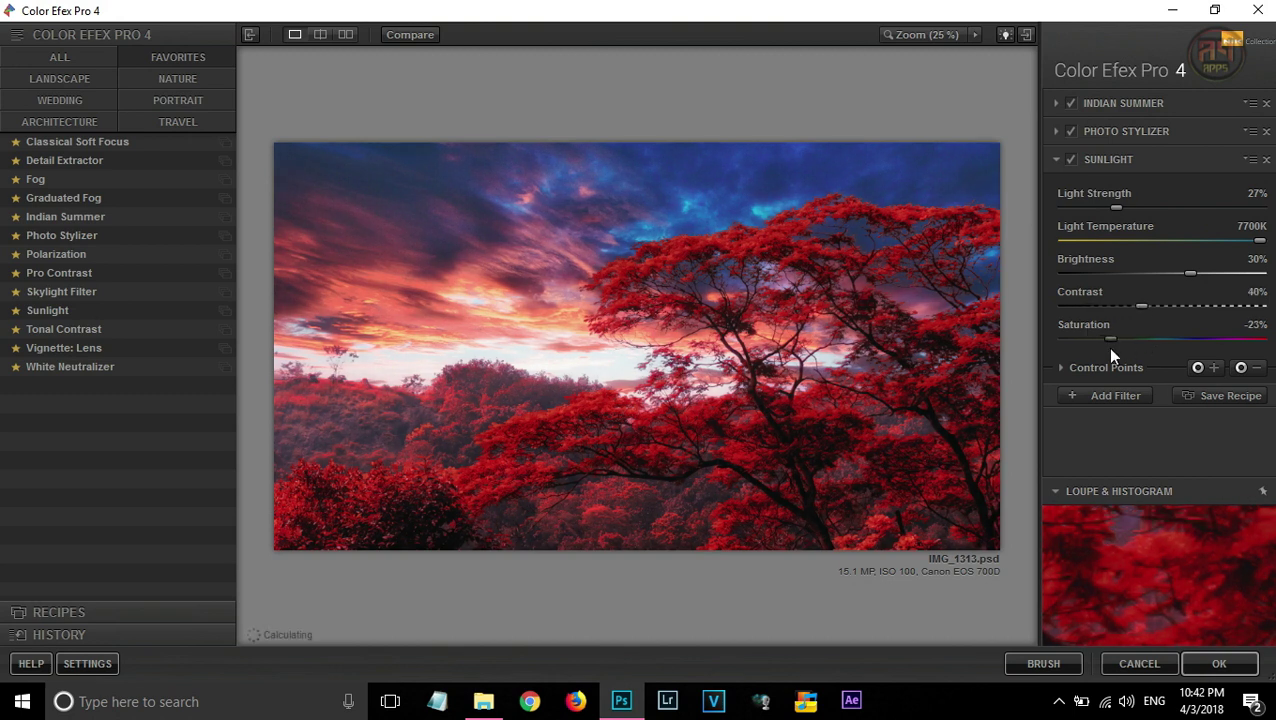
left_click(1113, 395)
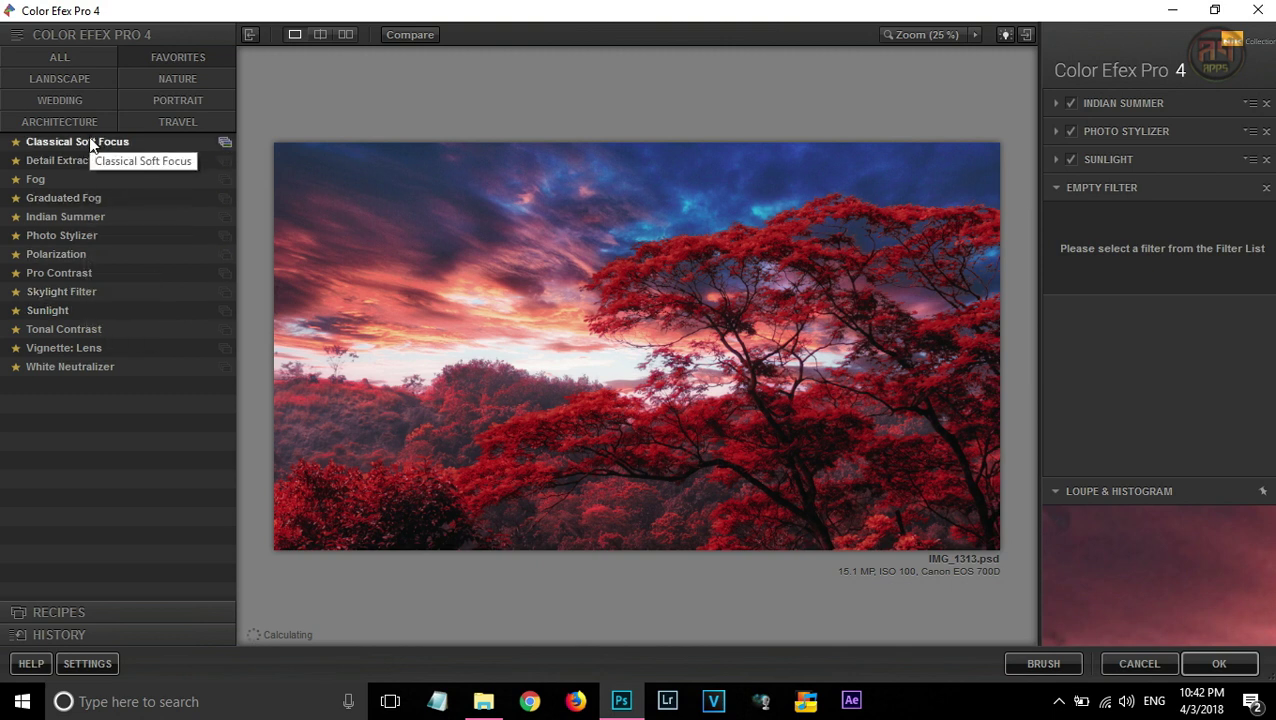
left_click(70, 366)
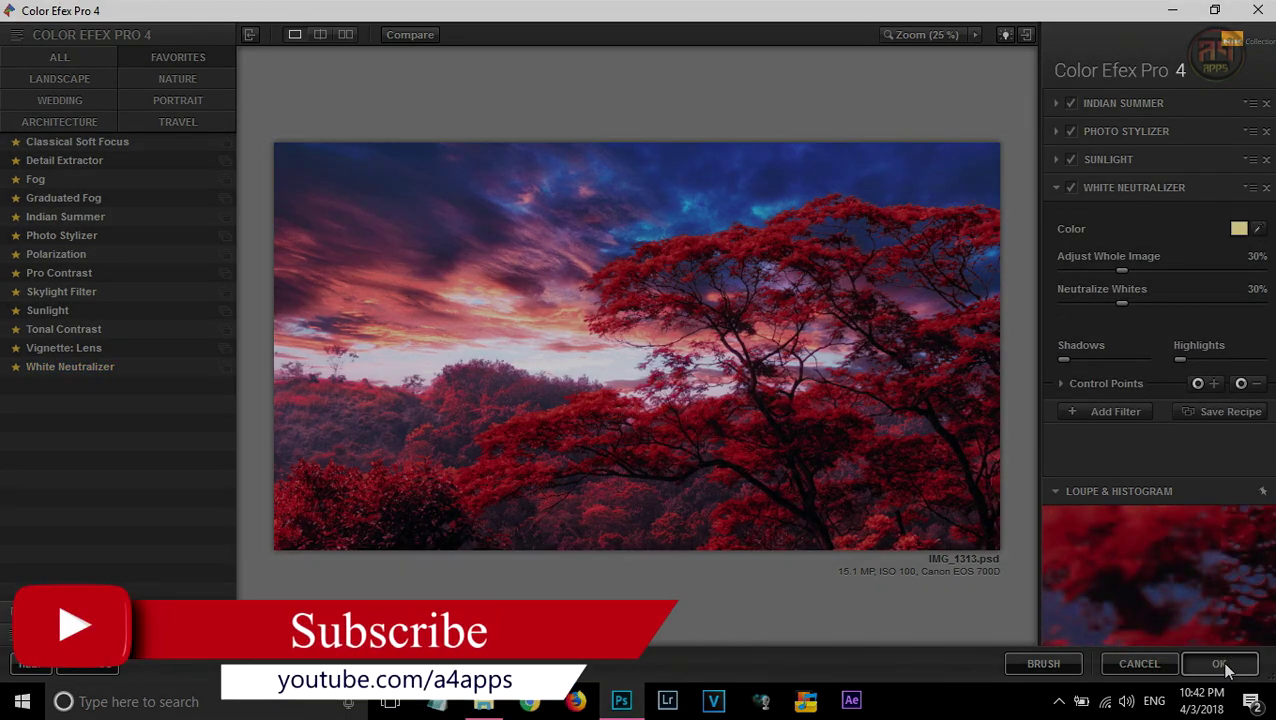
- Apply the Color Efex stack, then Camera Raw with Highlights -41, Shadows +23, Temperature +5
left_click(1219, 663)
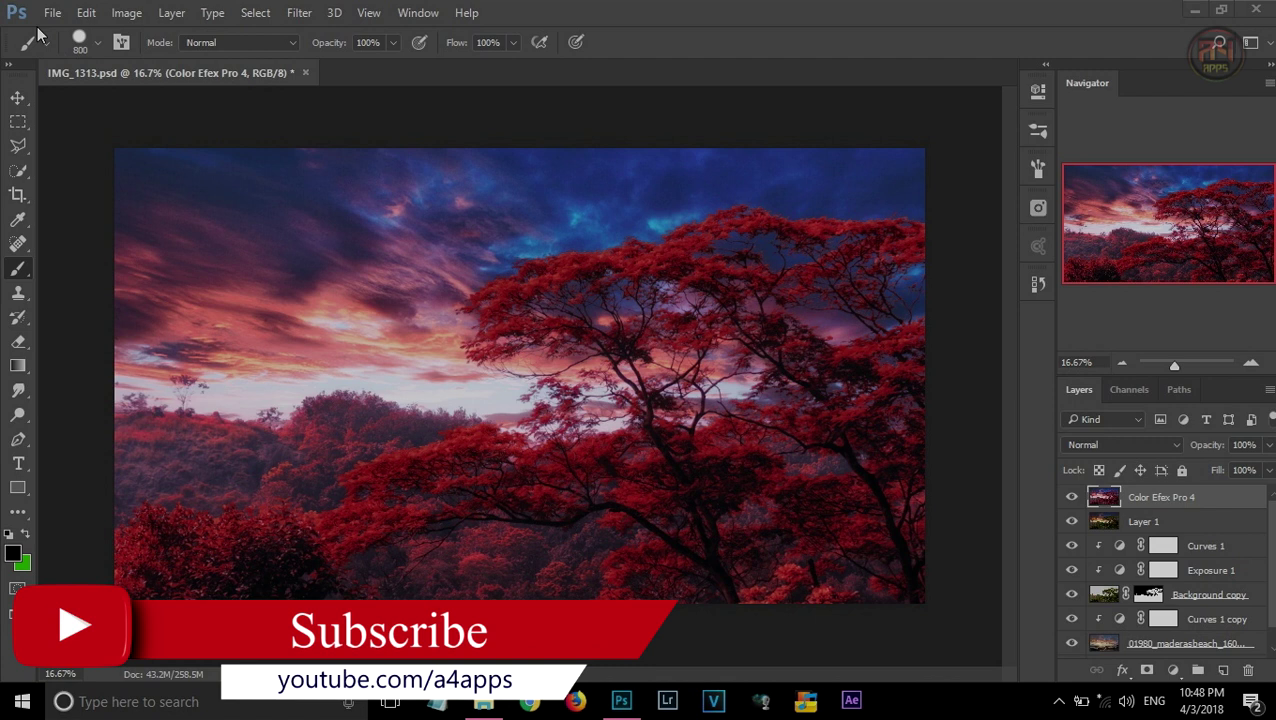
left_click(299, 12)
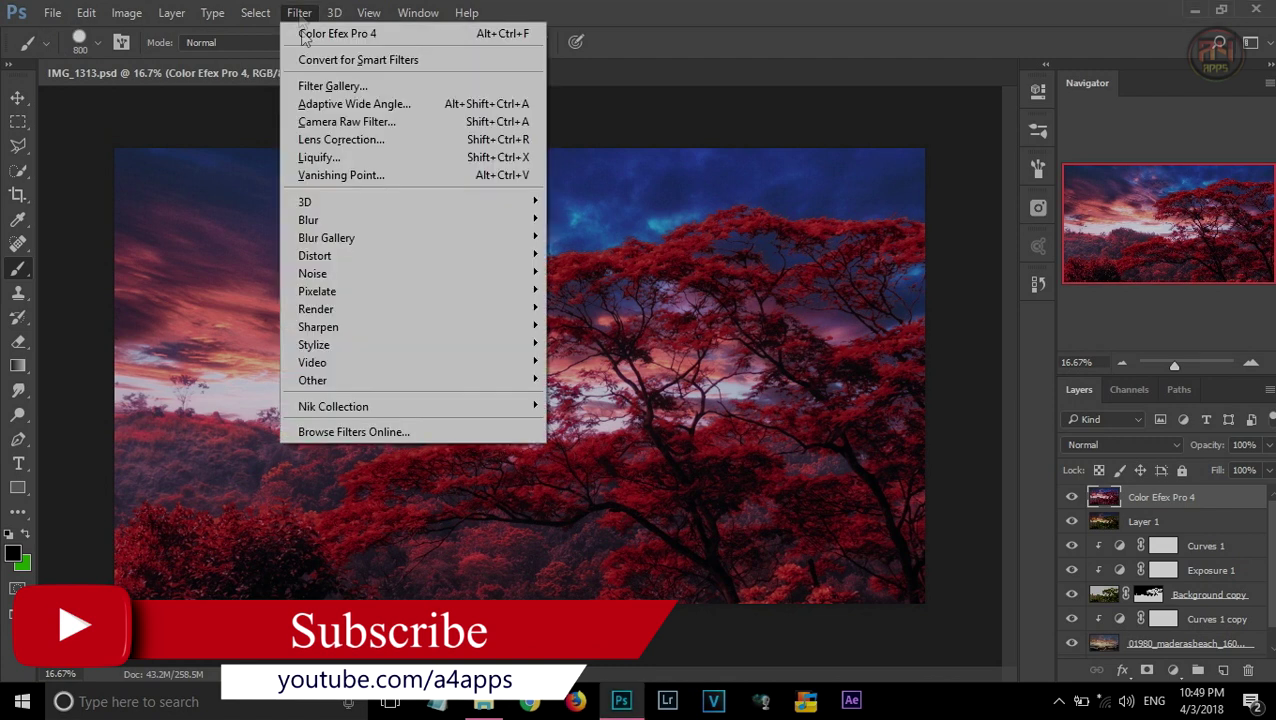
left_click(348, 122)
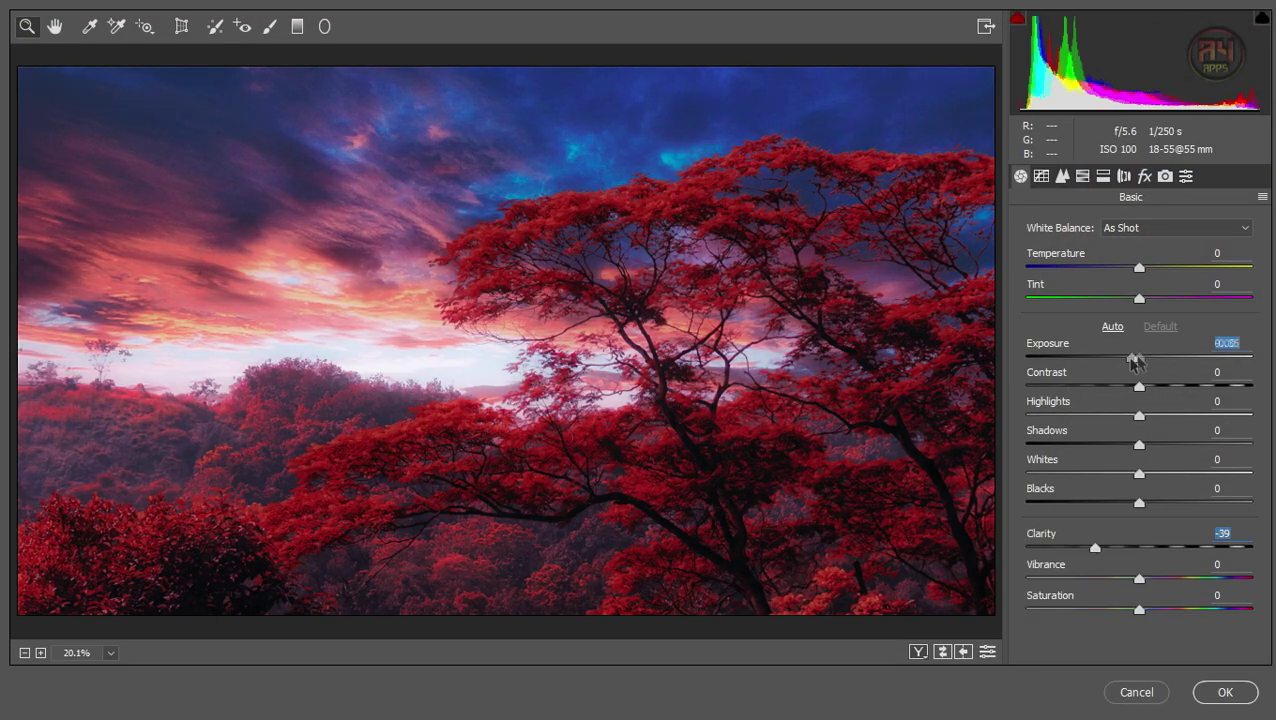
left_click_drag(1139, 415, 1164, 446)
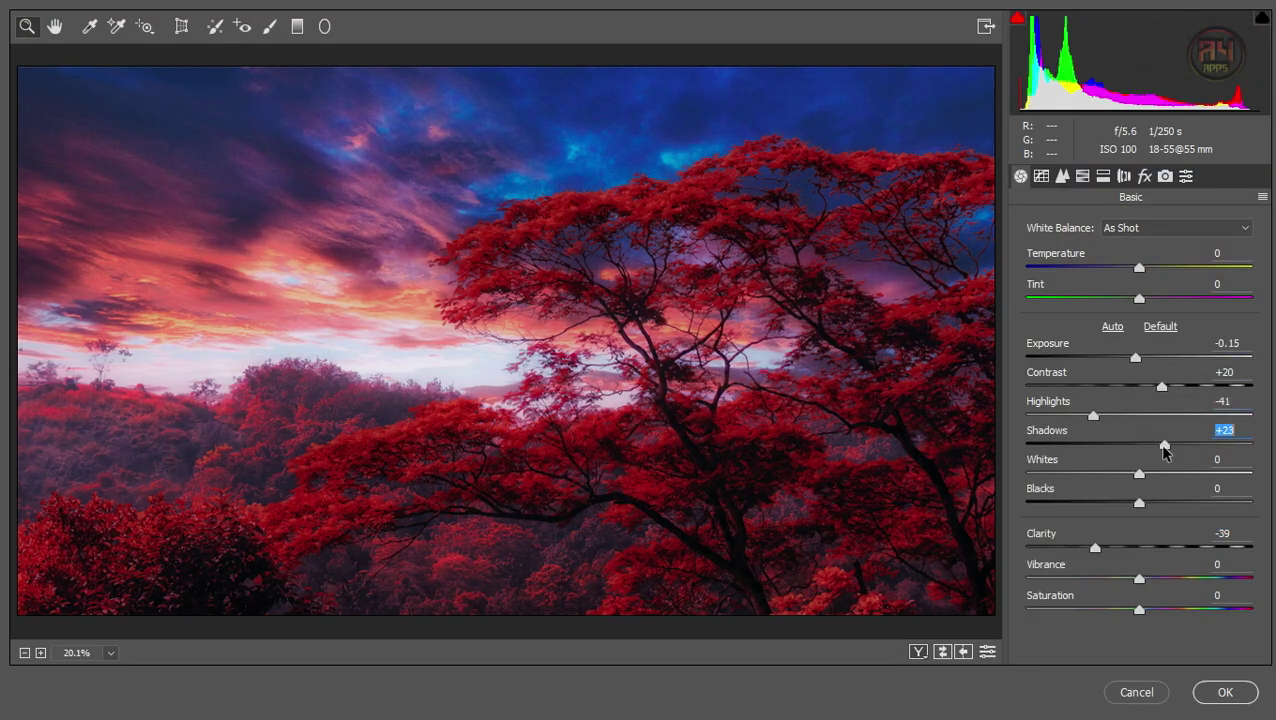
left_click_drag(1139, 609, 1153, 579)
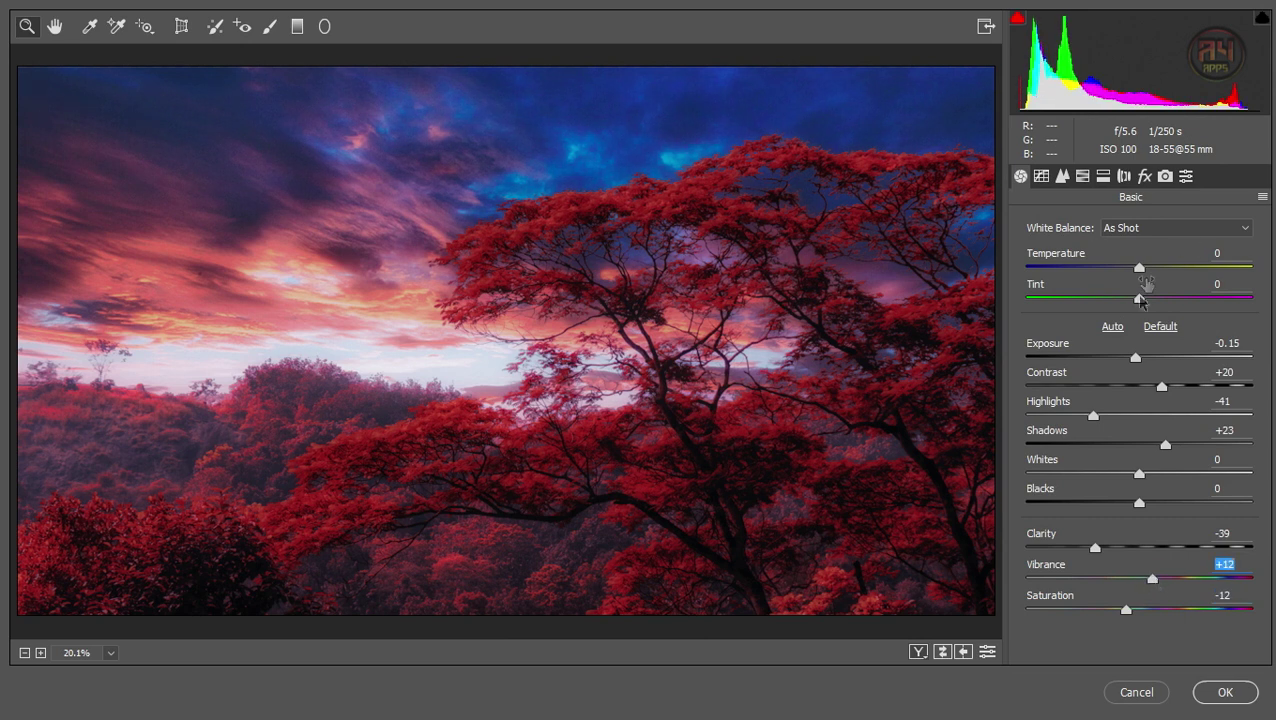
left_click_drag(1135, 358, 1137, 358)
left_click_drag(1139, 268, 1149, 278)
left_click(1224, 692)
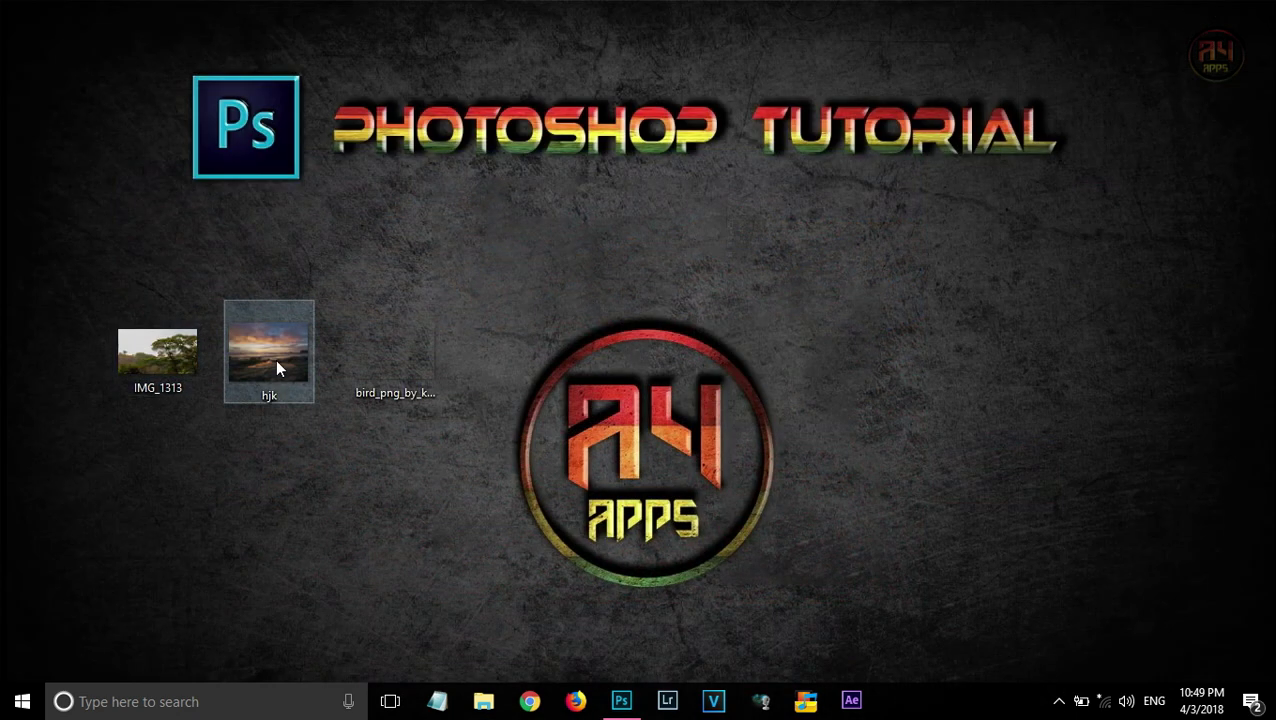
- Place the bird PNG onto the sunset sky
left_click_drag(395, 345, 317, 351)
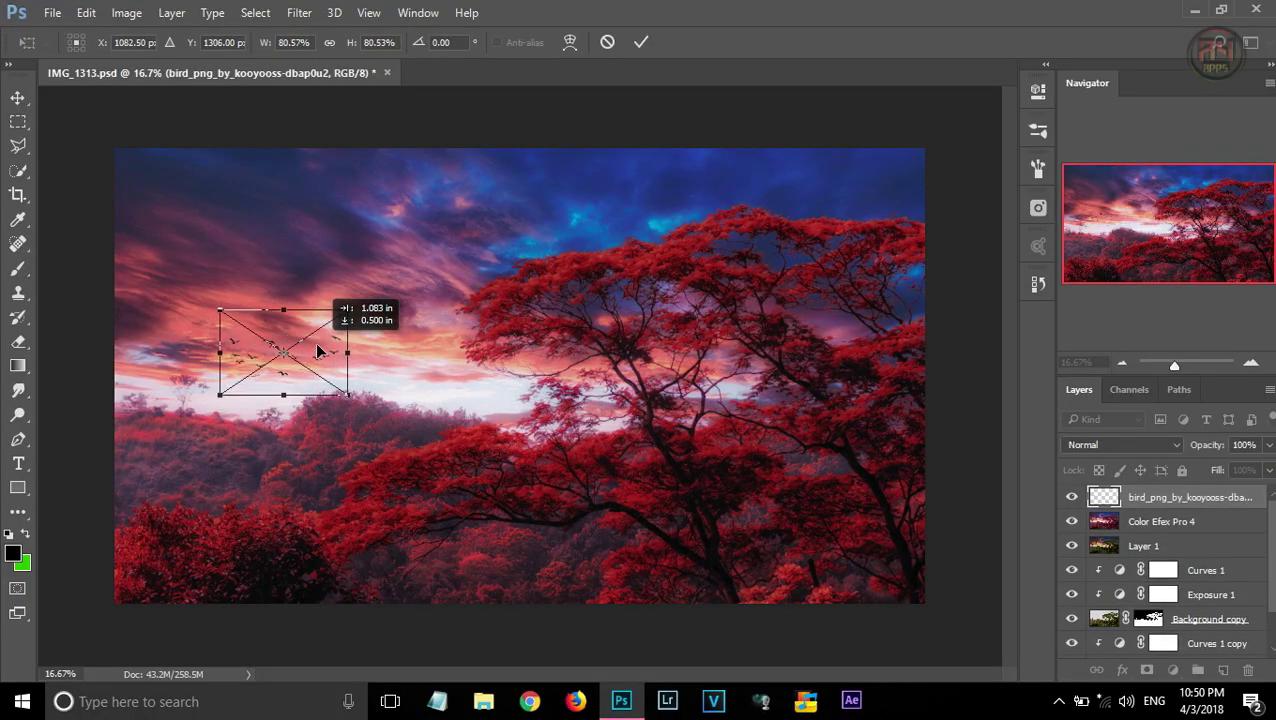
key("Return")
key("ctrl+j")
key("v")
left_click(317, 345)
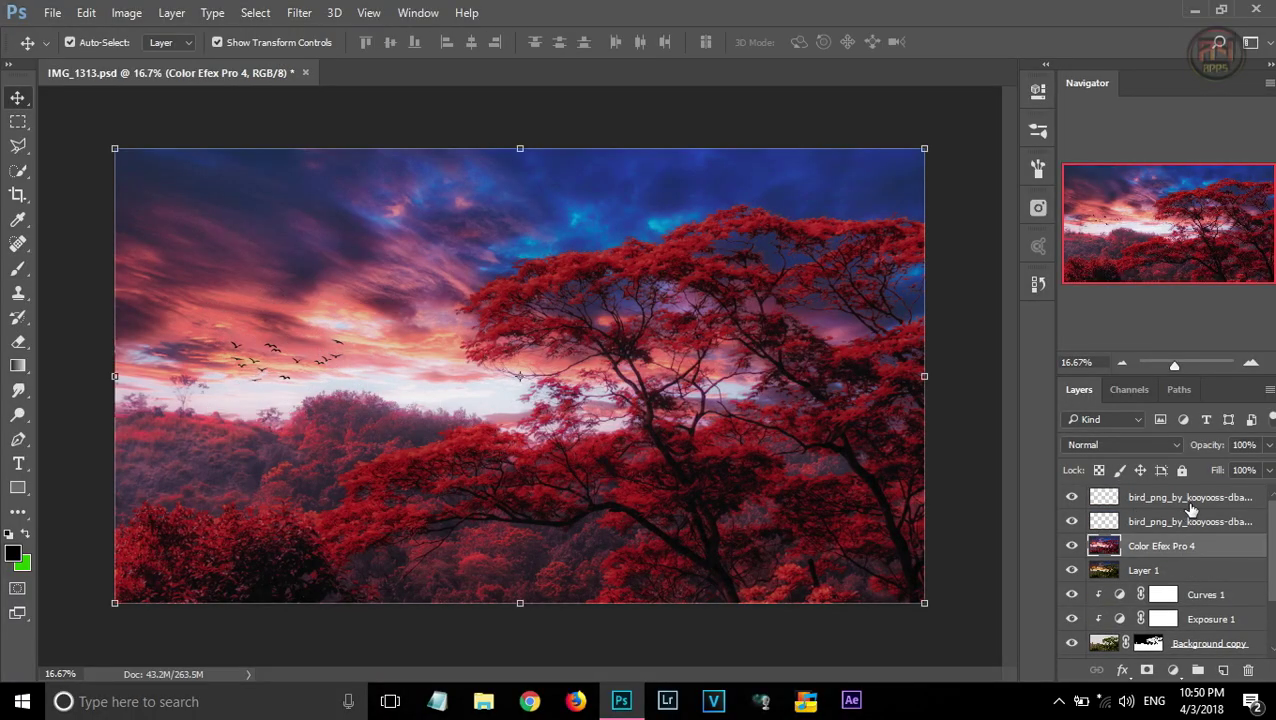
- Duplicate the bird layer and shift the copied flock to the right
left_click(1190, 500)
key("Delete")
key("ctrl+j")
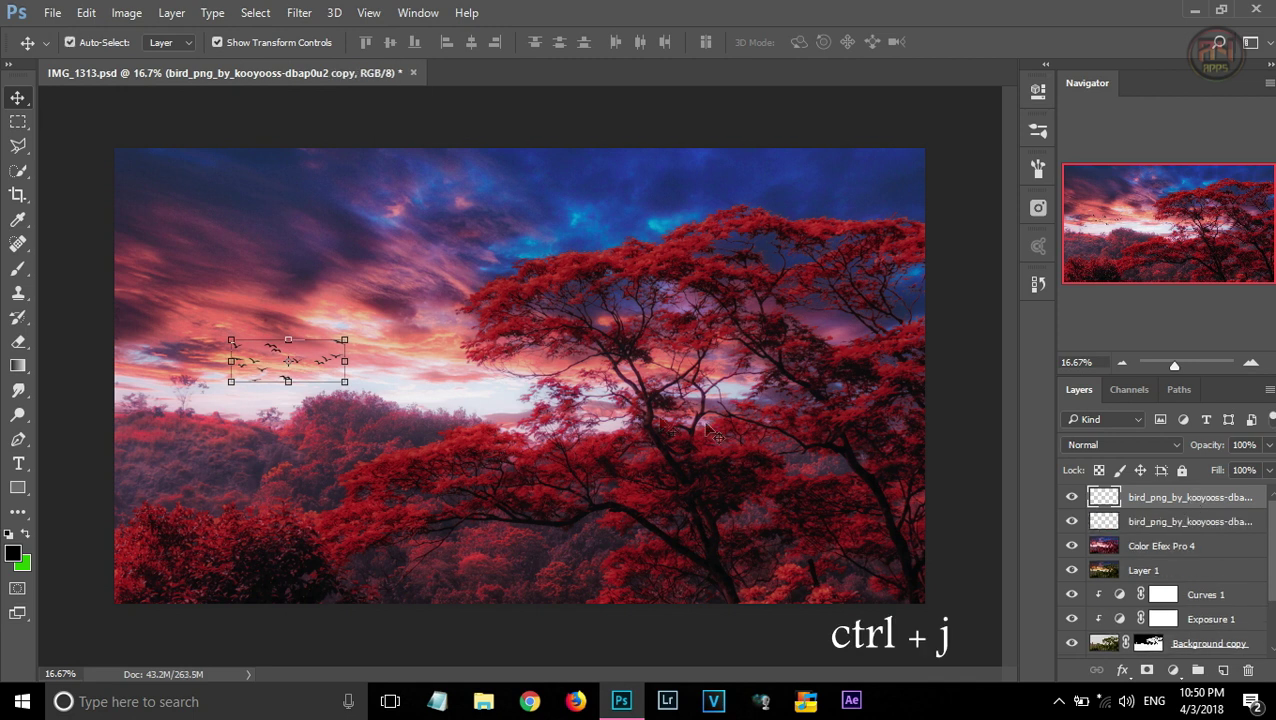
key("ctrl+t")
left_click_drag(293, 366, 387, 373)
key("Return")
- Set up the Eraser, then fade both bird layers to 76% opacity
left_click(18, 341)
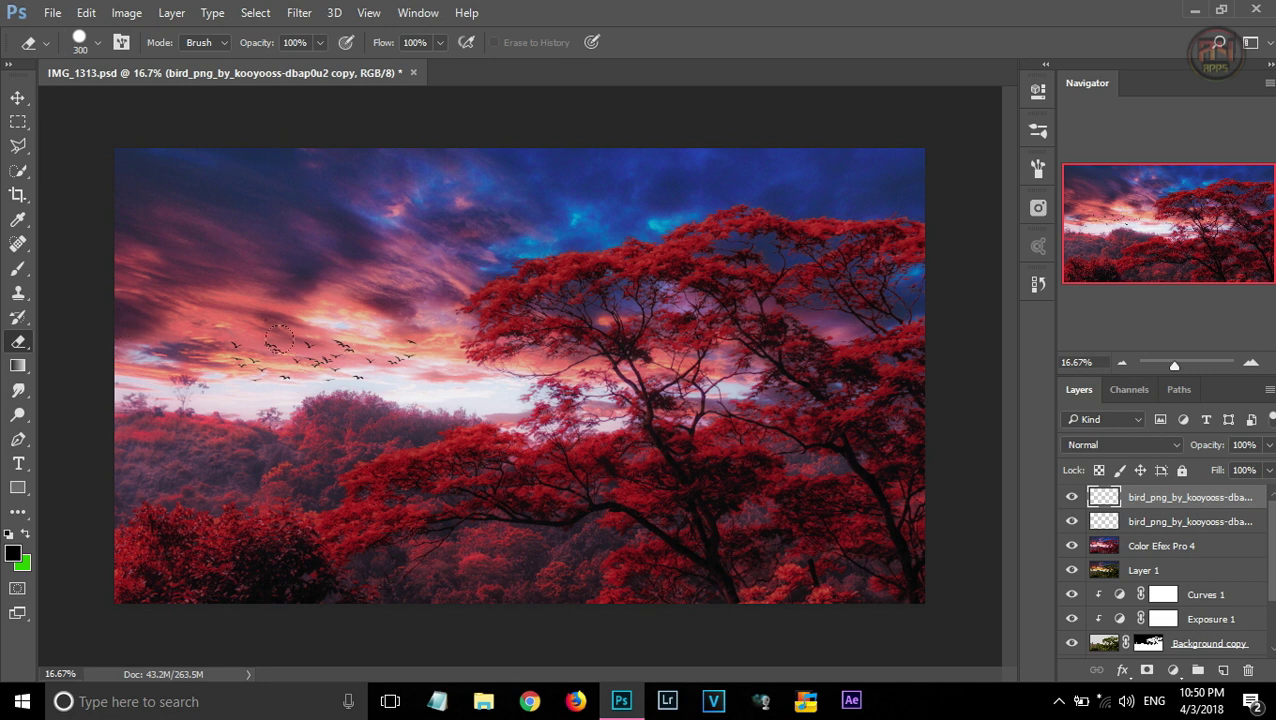
right_click(337, 354)
key("Escape")
left_click(1270, 445)
left_click(1205, 521, "shift")
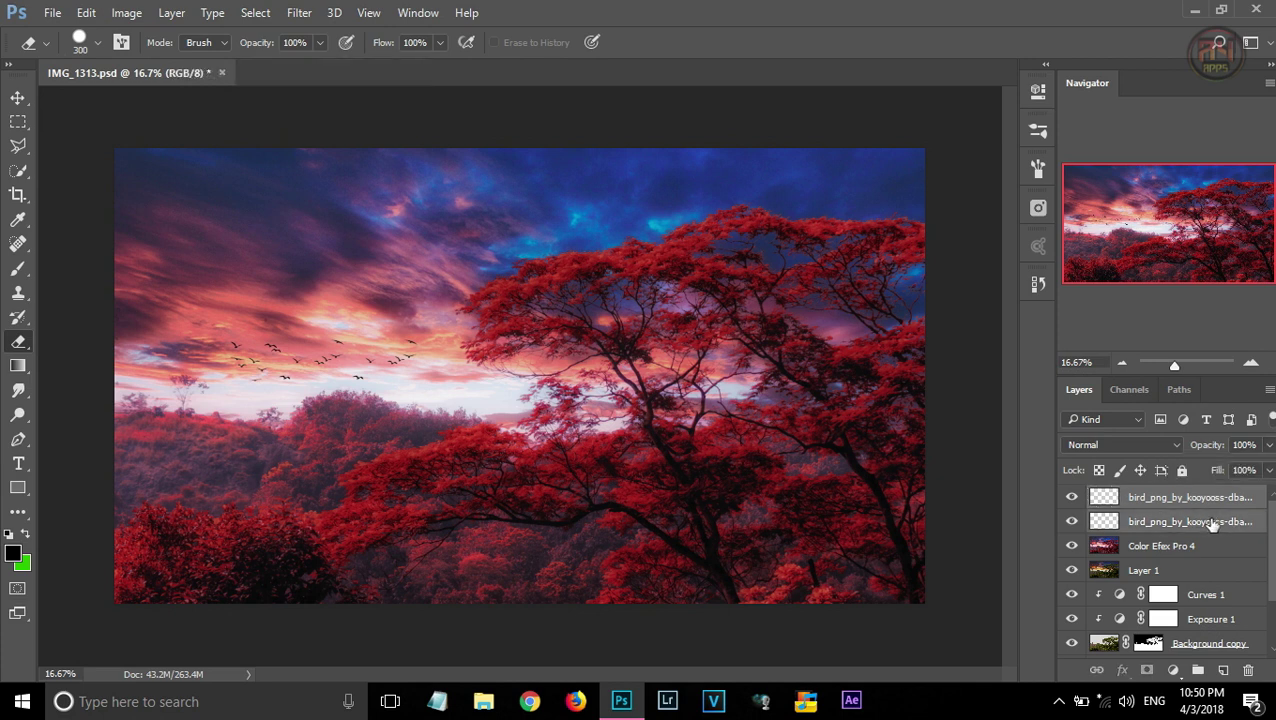
left_click(1270, 445)
left_click_drag(1268, 470, 1248, 472)
- Add a Color Lookup adjustment layer using DropBlues.3DL
left_click(1174, 670)
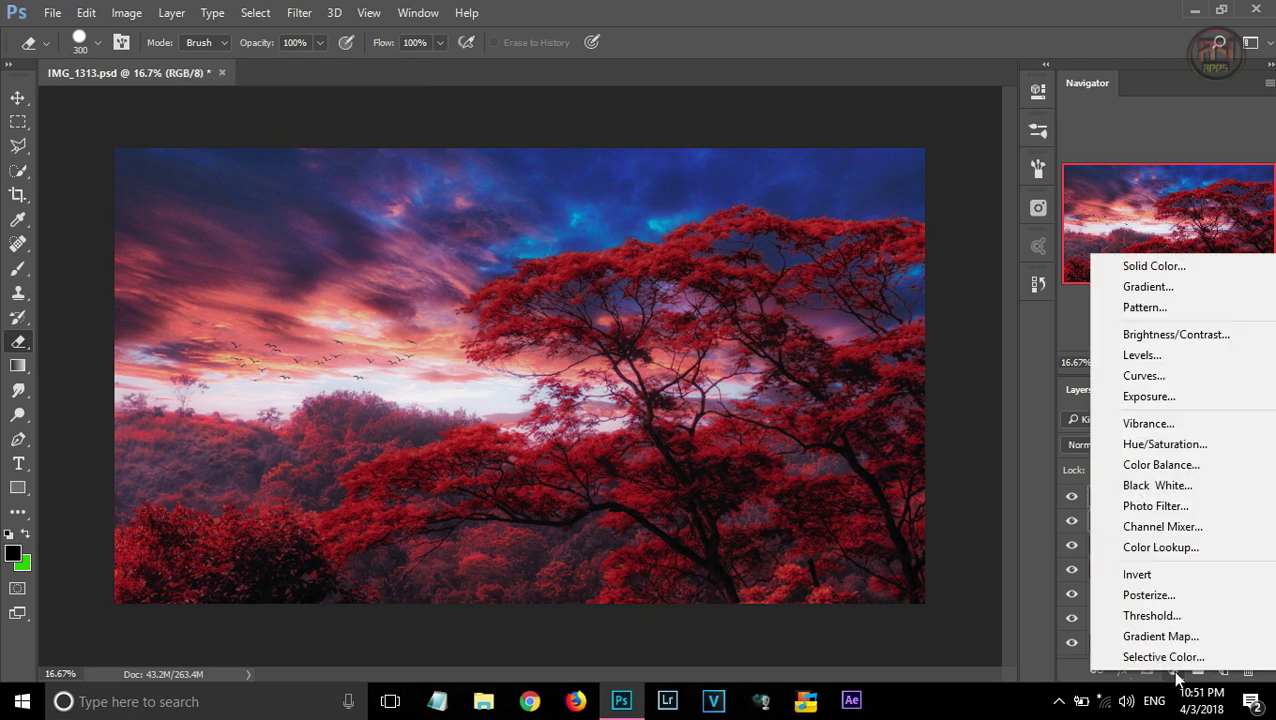
left_click(1174, 670)
left_click(1174, 670)
left_click(1160, 547)
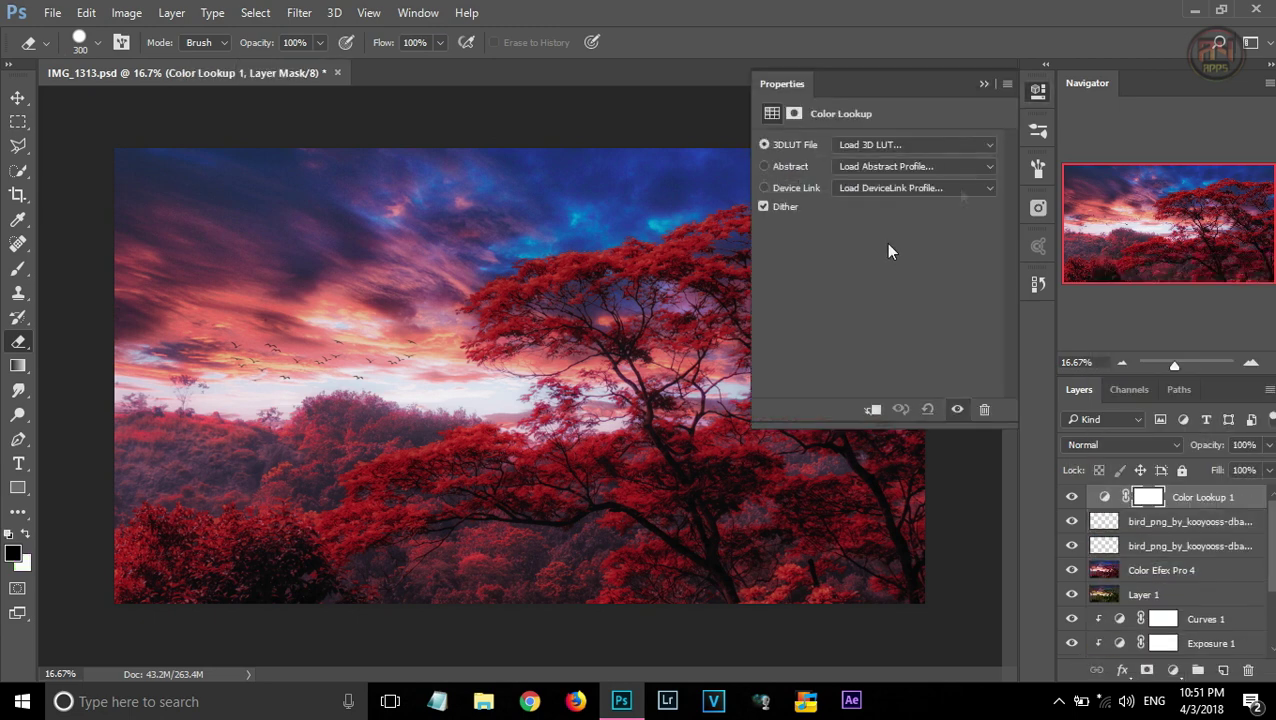
left_click(912, 144)
left_click(900, 322)
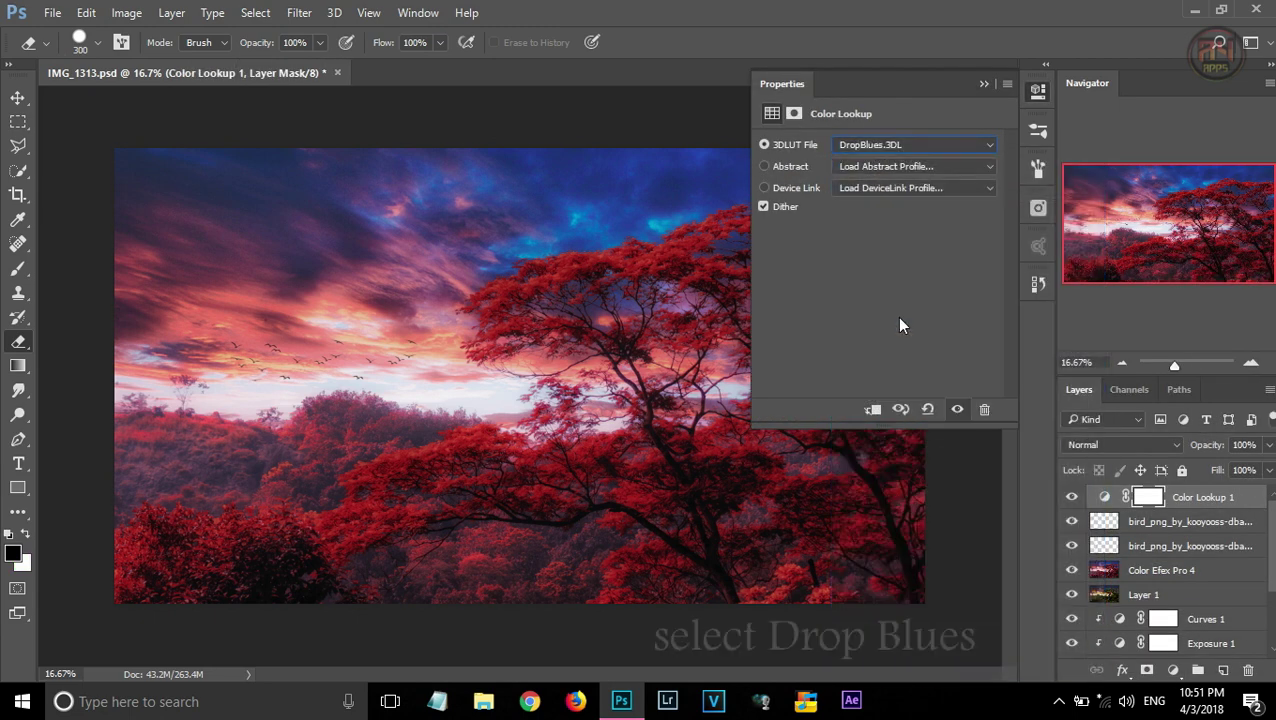
left_click(984, 83)
- Lower the lookup layer's opacity, duplicate it, and set the copy to 35% opacity
left_click(1268, 444)
left_click_drag(1260, 468, 1233, 472)
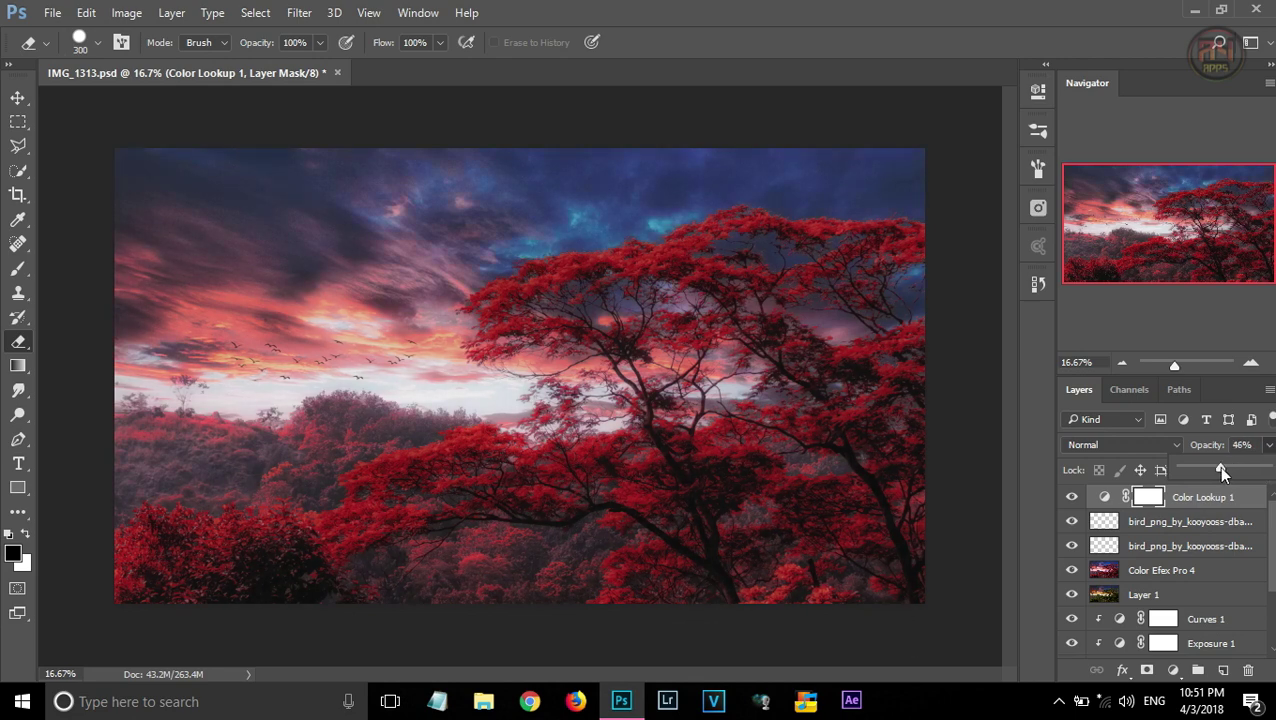
key("ctrl+j")
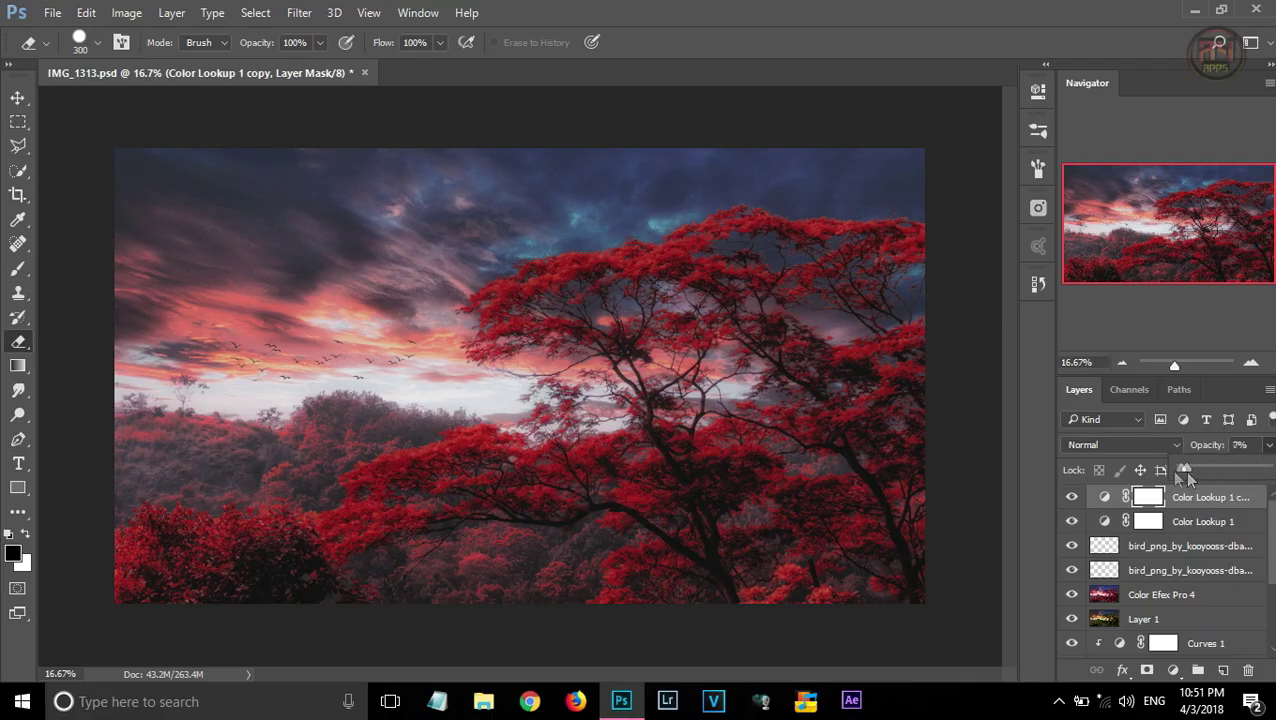
left_click_drag(1168, 470, 1207, 476)
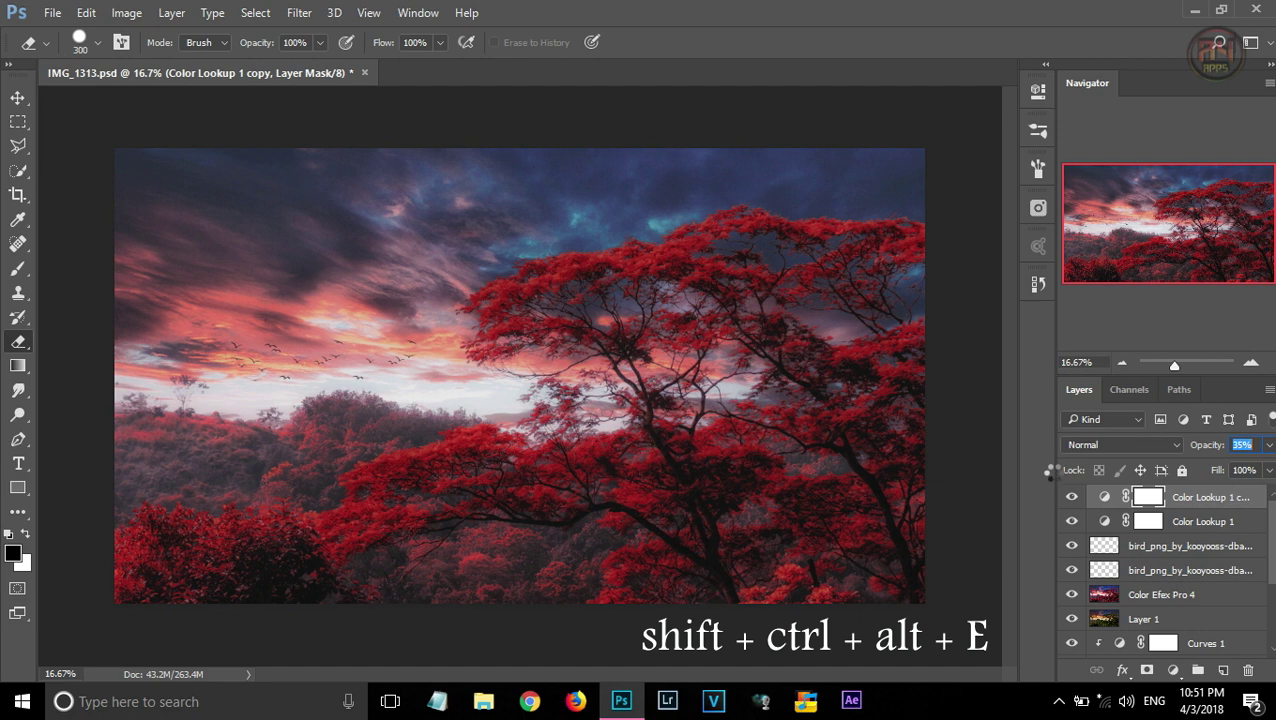
- Merge visible layers into Layer 2 and Camera Raw it: Temperature +9, Contrast +19, Highlights -67, Shadows +10, Whites +19, Blacks +8, Clarity -16
key("ctrl+shift+alt+e")
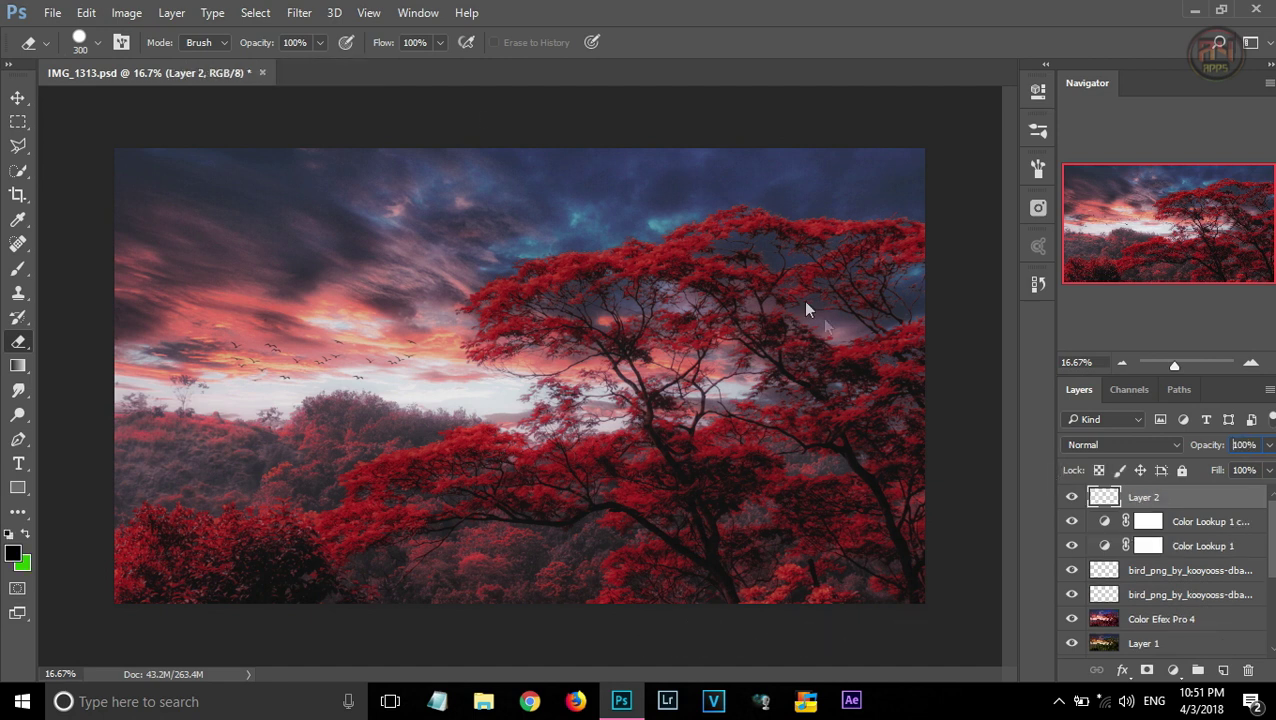
left_click(299, 14)
left_click(371, 122)
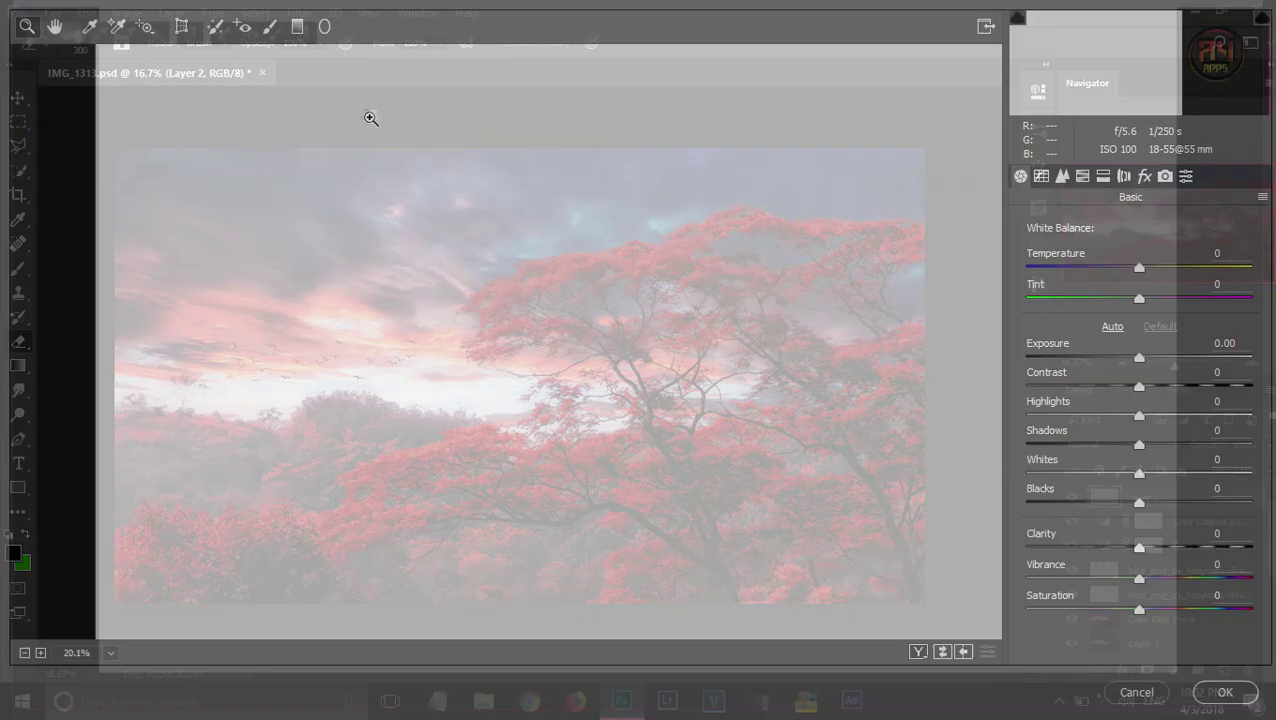
left_click_drag(1139, 268, 1150, 268)
left_click_drag(1139, 386, 1161, 386)
left_click_drag(1139, 415, 1064, 415)
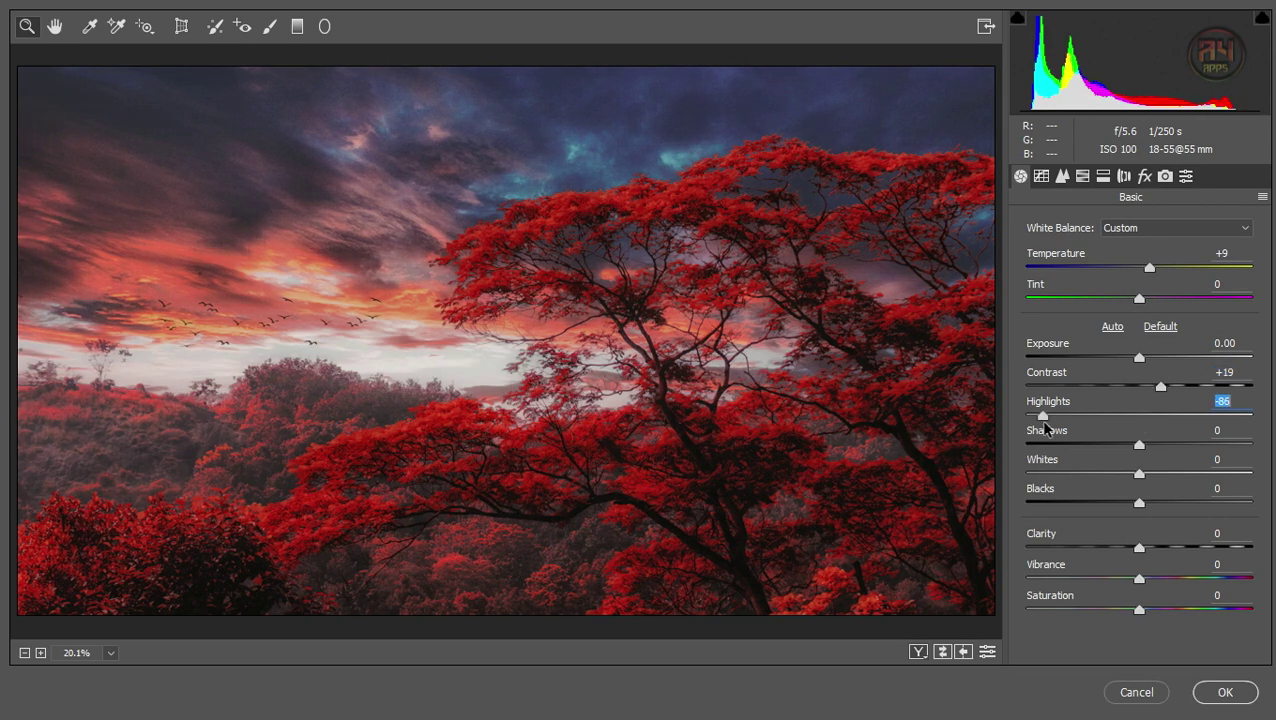
left_click_drag(1139, 444, 1148, 502)
mouse_move(1139, 547)
left_mouse_down()
mouse_move(1100, 547)
mouse_move(1121, 547)
left_mouse_up()
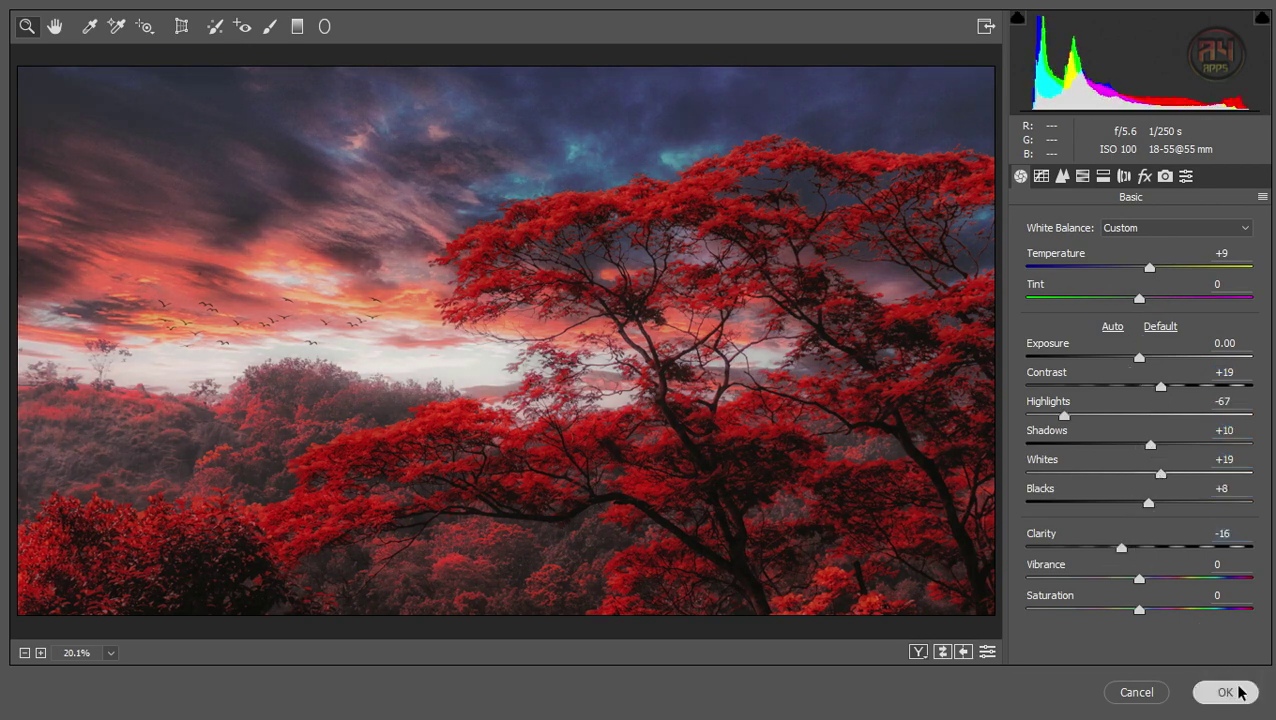